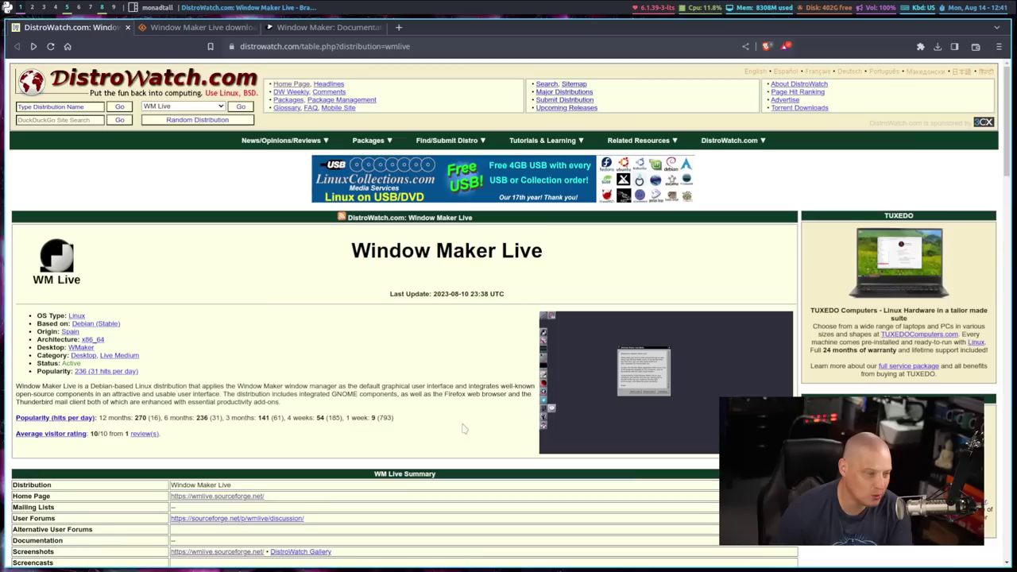
# - Open the Window Maker Live screenshot in a separate tab, view it at full size and return to the DistroWatch page
pyautogui.rightClick(577, 361)
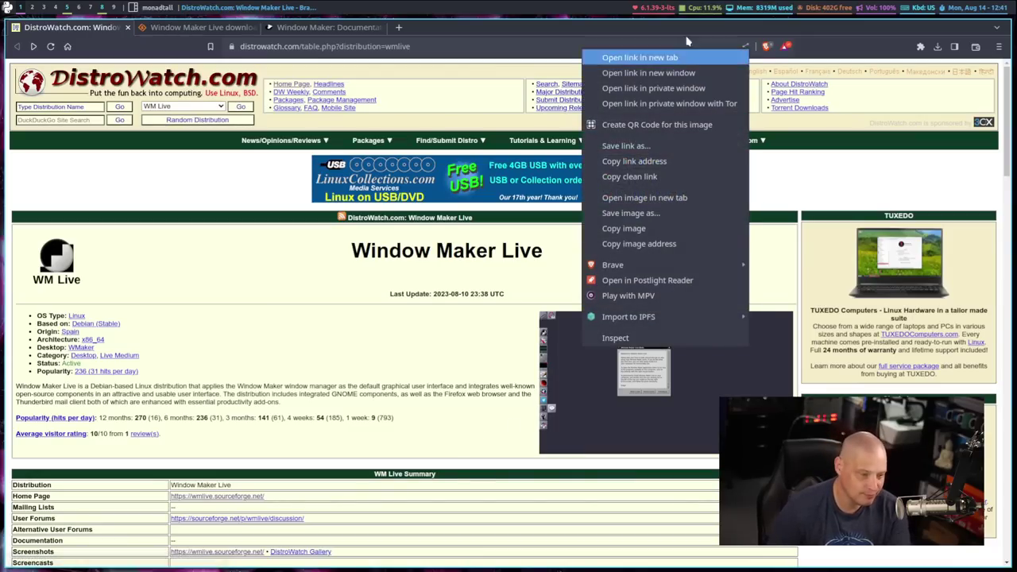
pyautogui.click(672, 57)
pyautogui.click(197, 27)
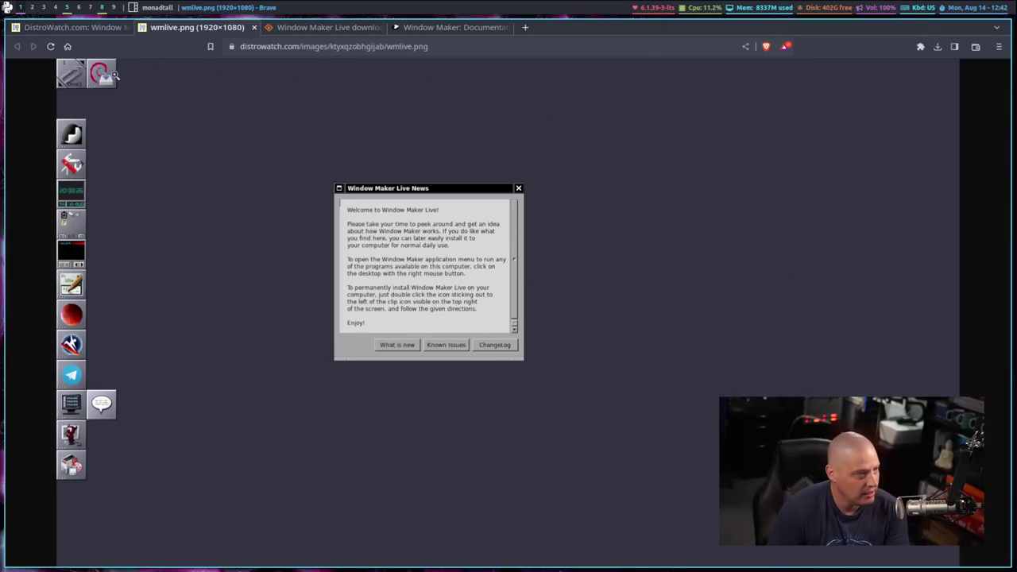
pyautogui.click(87, 30)
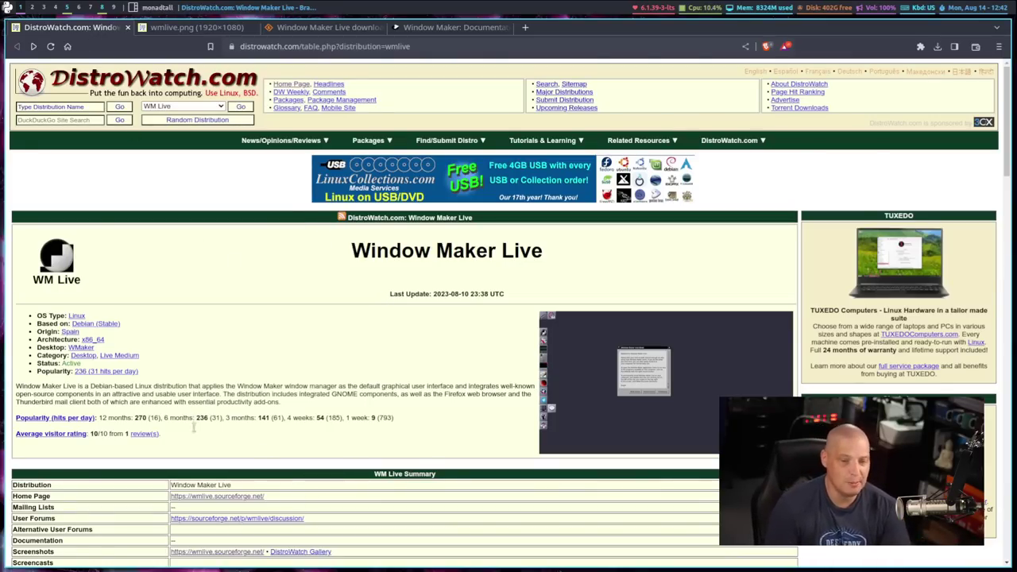
# - Review the WM Live summary and past release announcements on DistroWatch, and switch to the Window Maker Live download page
pyautogui.moveTo(1006, 89); pyautogui.dragTo(1006, 164)
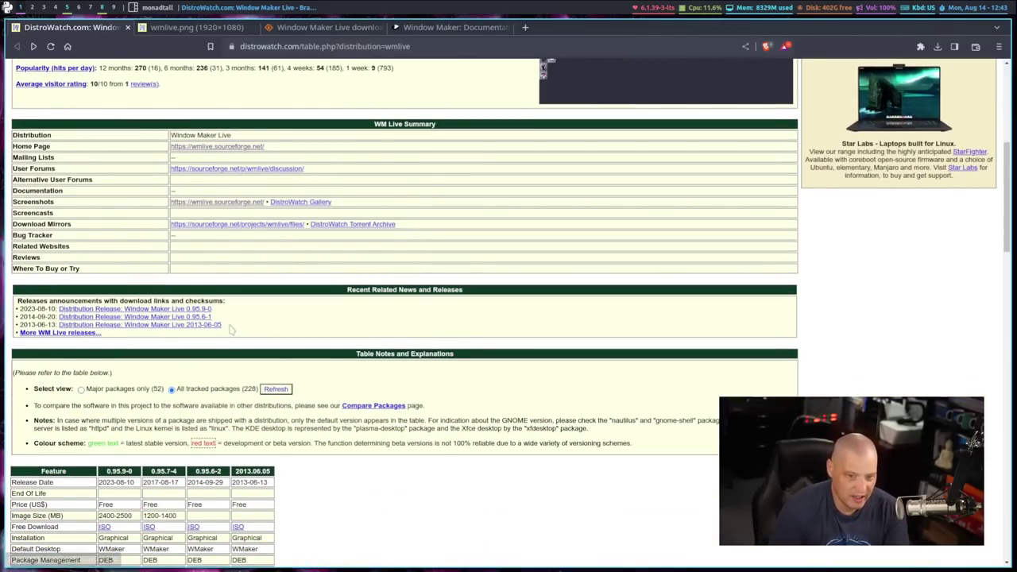
pyautogui.moveTo(237, 329); pyautogui.dragTo(21, 317)
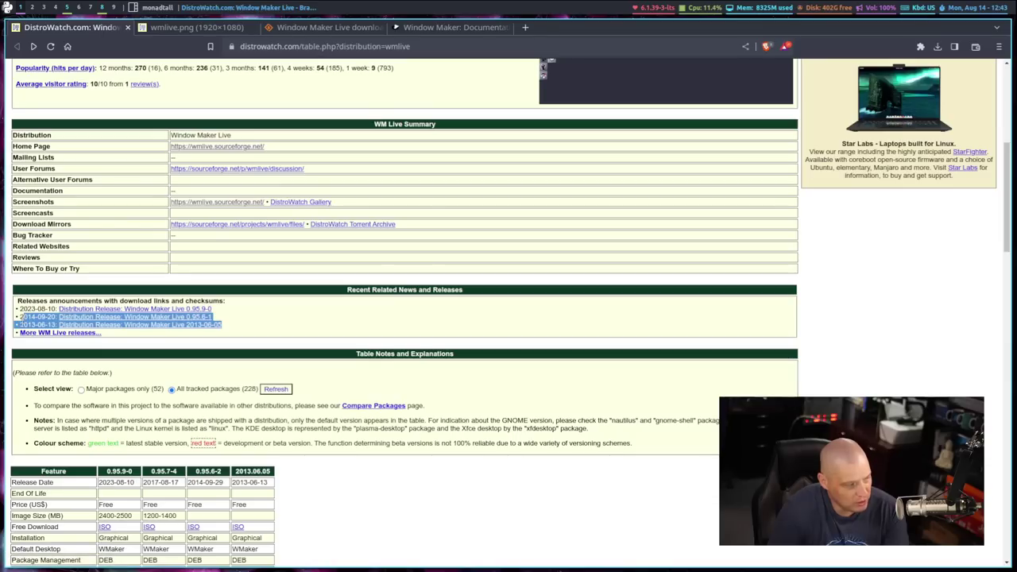
pyautogui.click(270, 318)
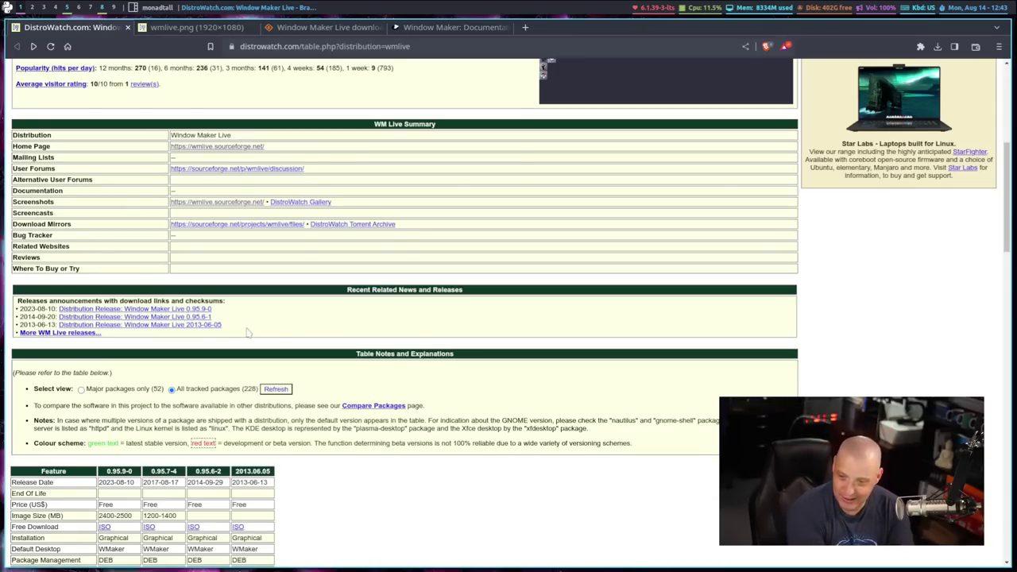
pyautogui.scroll(5, 576, 373)
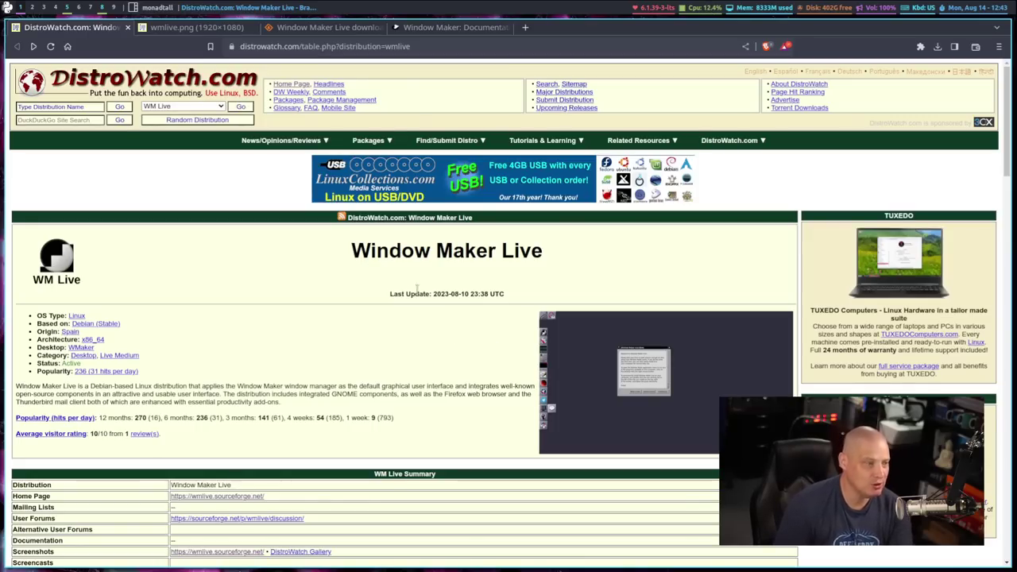
pyautogui.click(328, 28)
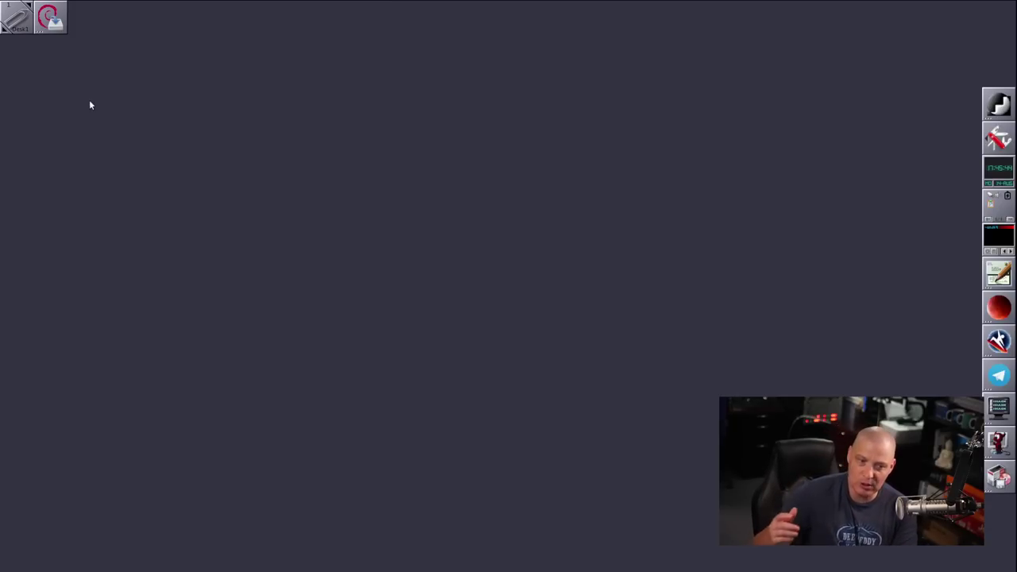
# - Launch the disk installer from the live desktop and start the installation to reboot into the boot menu
pyautogui.doubleClick(51, 24)
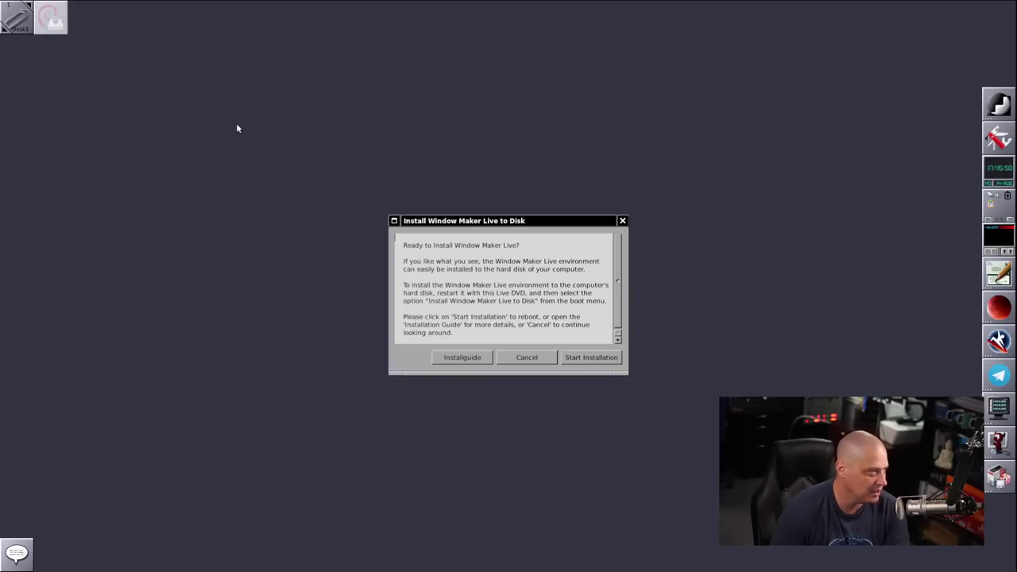
pyautogui.moveTo(537, 221); pyautogui.dragTo(474, 160)
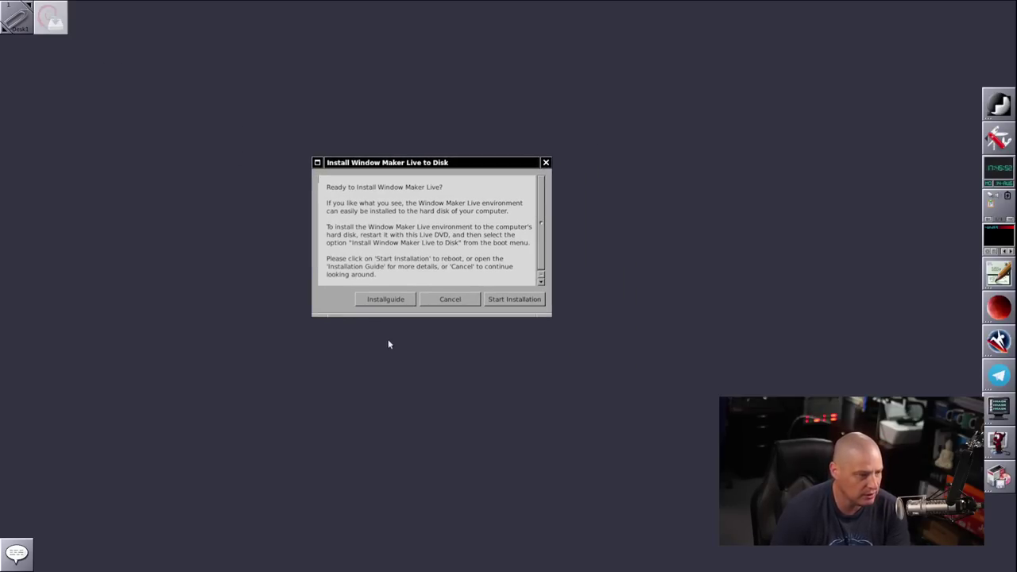
pyautogui.click(505, 299)
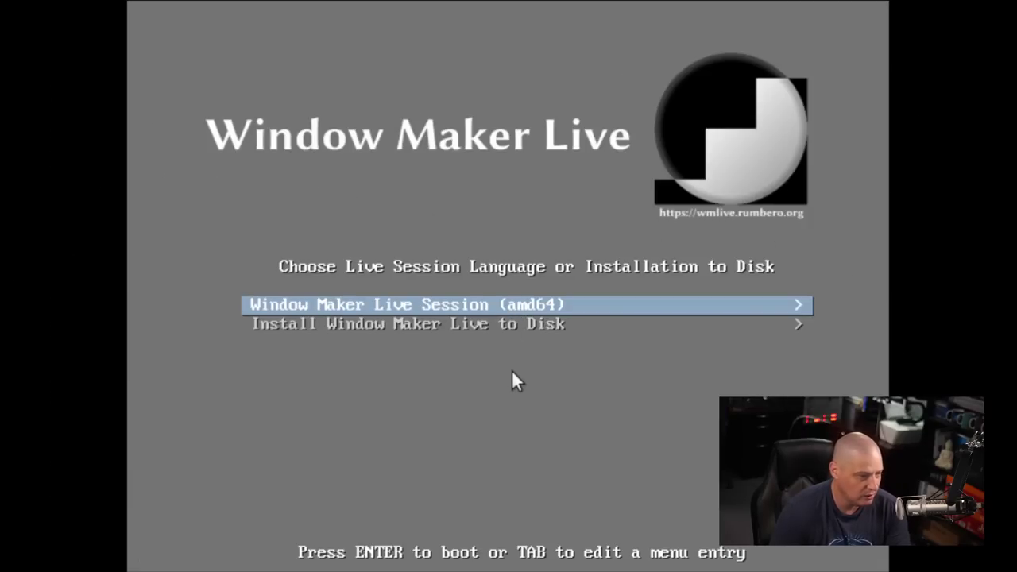
# - Check the Install Window Maker Live to Disk options, go back and choose Window Maker Live Session (amd64)
pyautogui.press('Down')
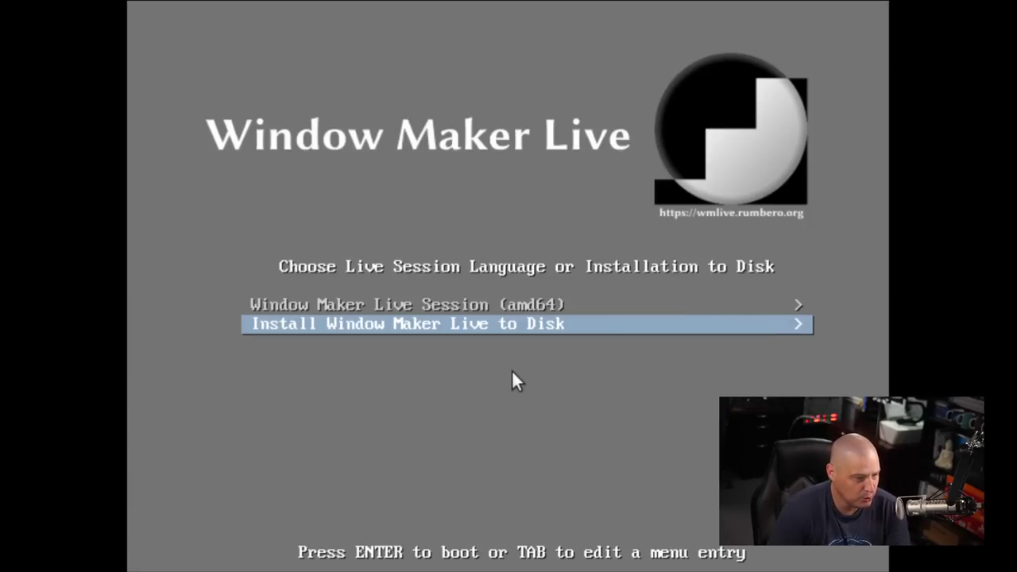
pyautogui.press('Return')
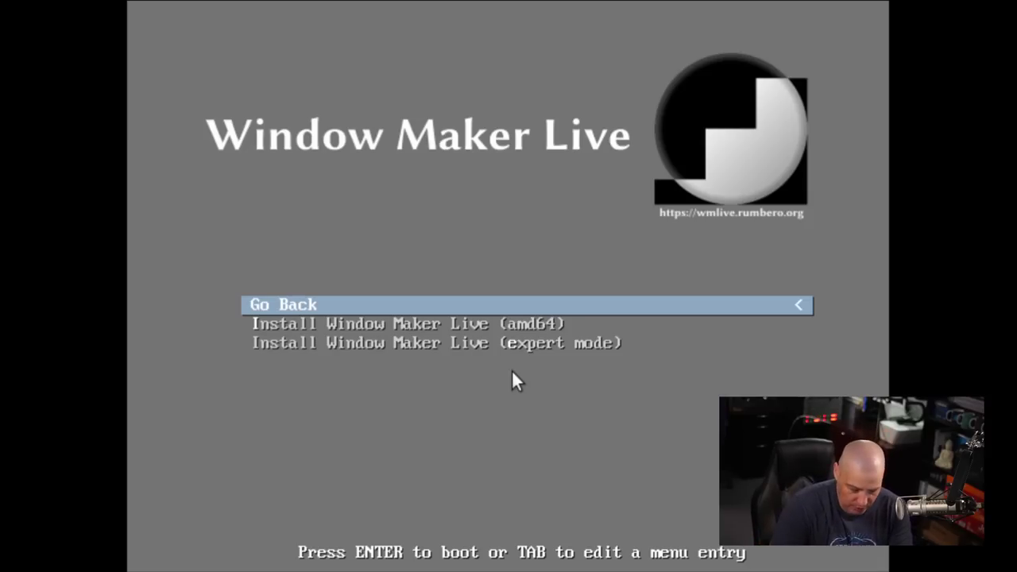
pyautogui.press('Return')
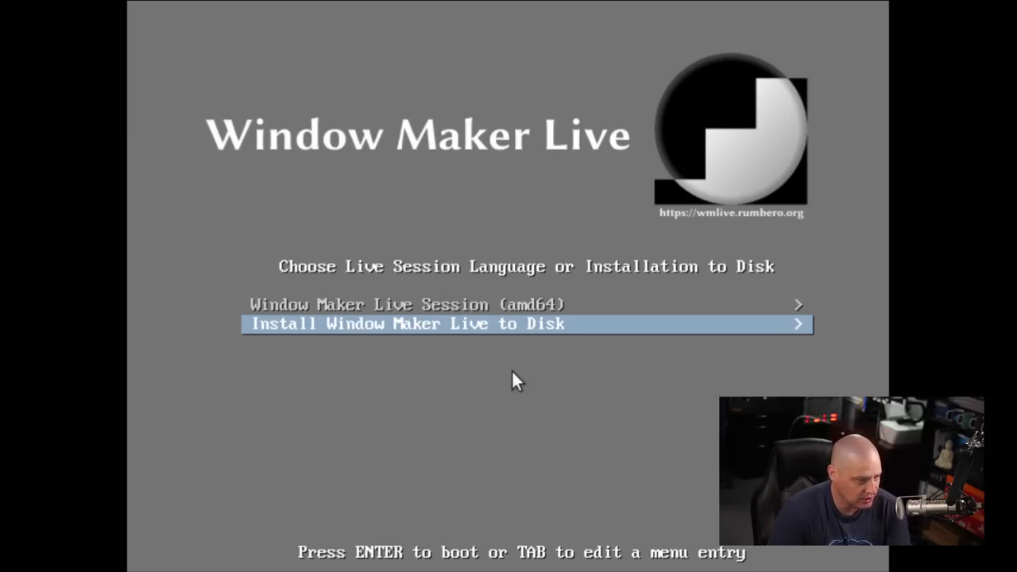
pyautogui.press('Up')
pyautogui.press('Return')
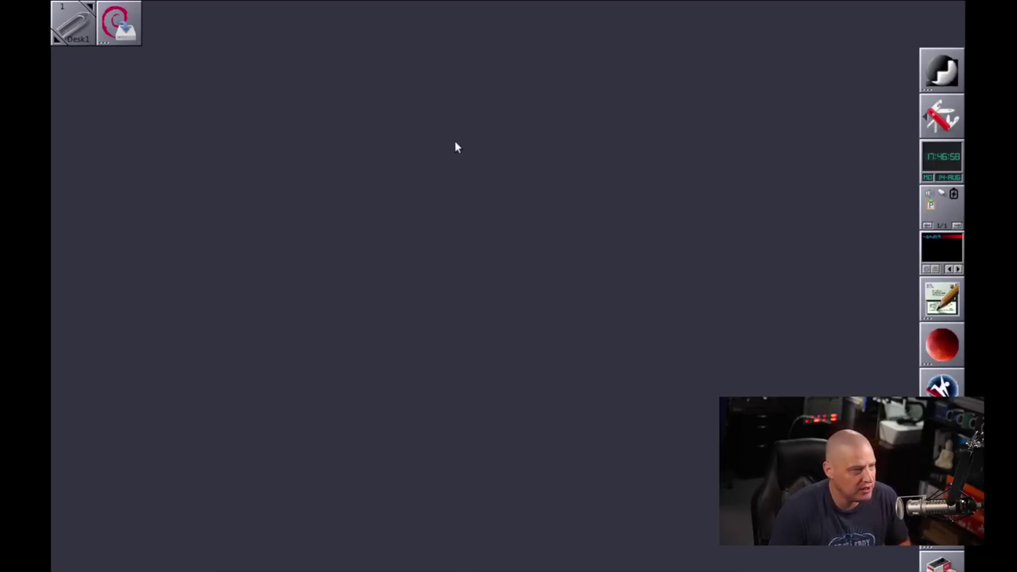
# - Find "display" in the Application Finder and launch the Display settings
pyautogui.rightClick(266, 128)
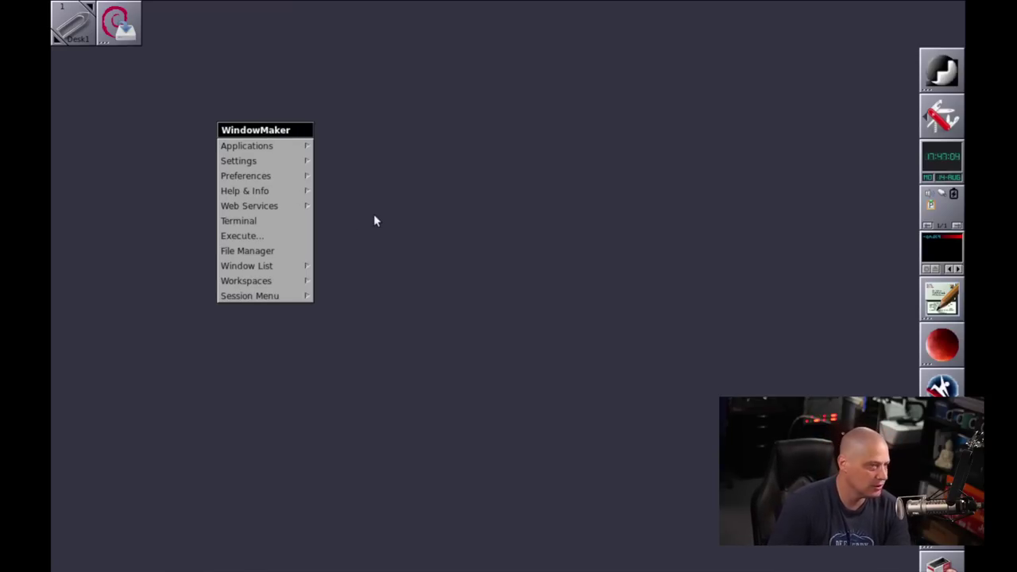
pyautogui.click(284, 147)
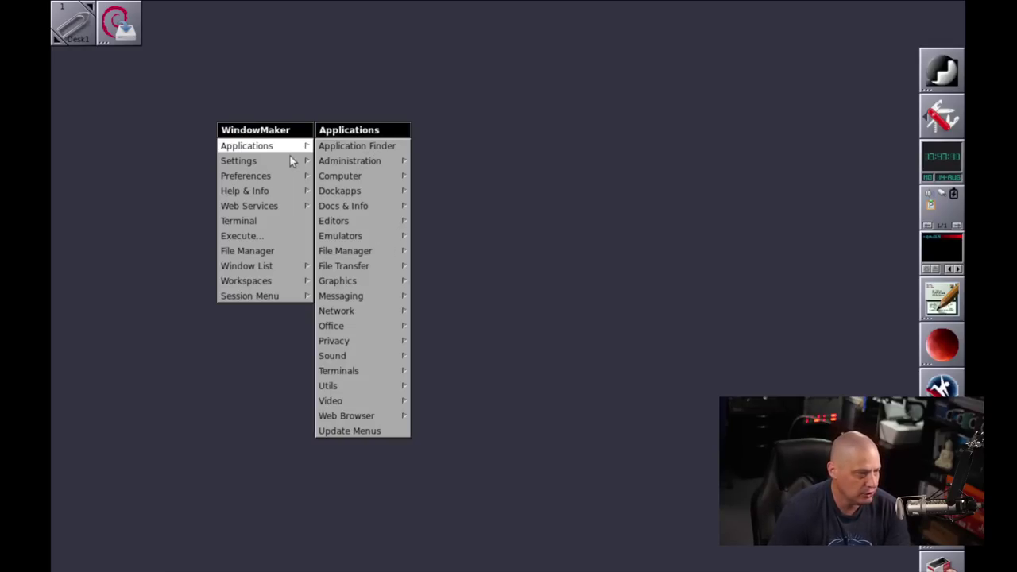
pyautogui.click(379, 147)
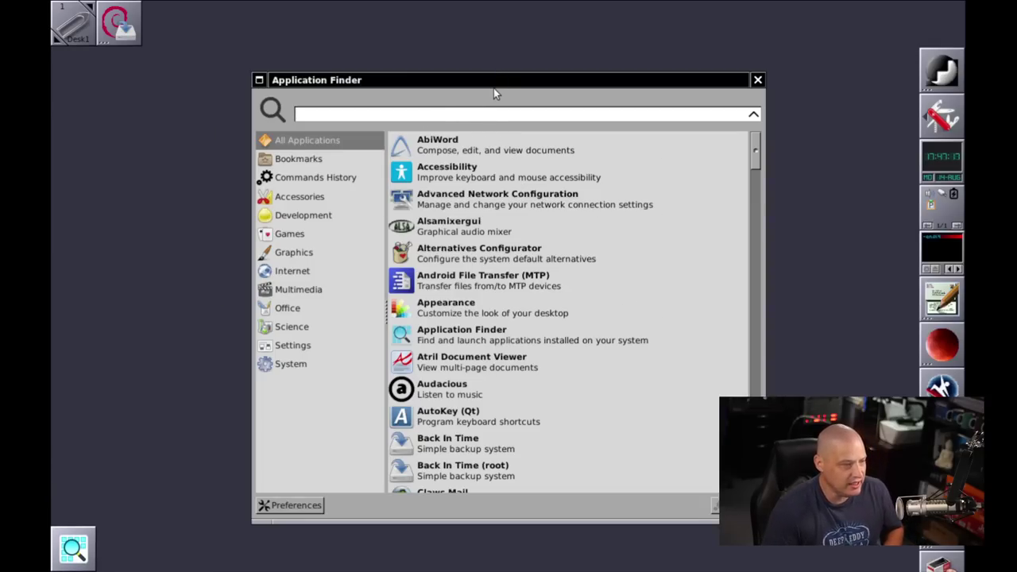
pyautogui.write('display')
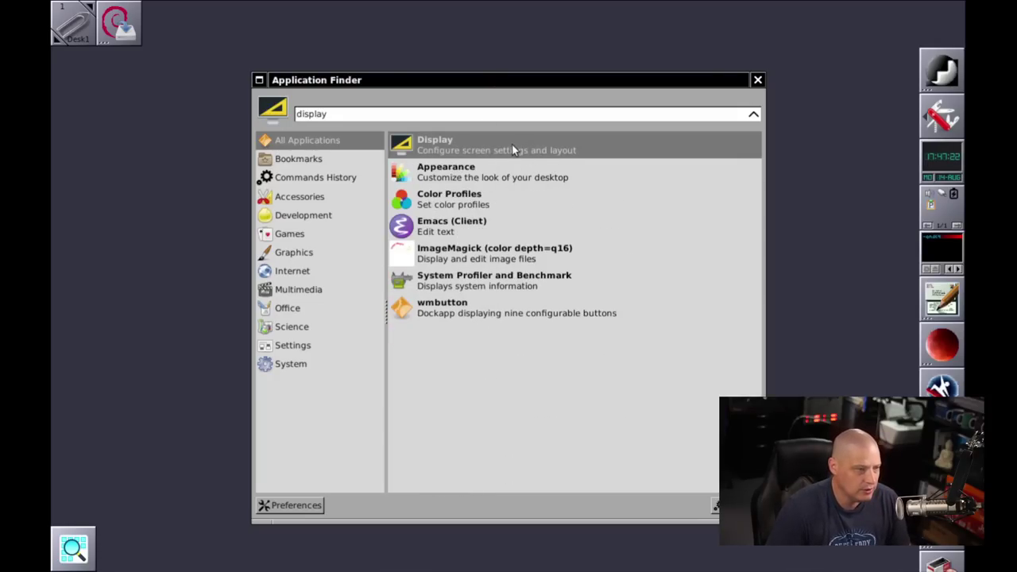
pyautogui.press('Return')
# - Set the display resolution to 1920x1080, apply and keep the configuration, and close the Display settings
pyautogui.moveTo(174, 7); pyautogui.dragTo(336, 70)
pyautogui.click(636, 158)
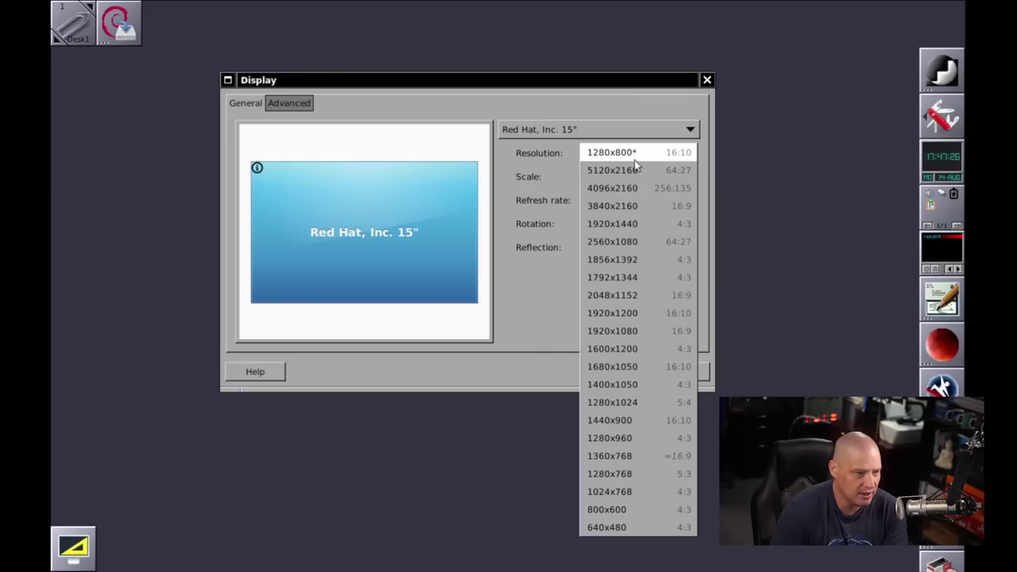
pyautogui.click(640, 329)
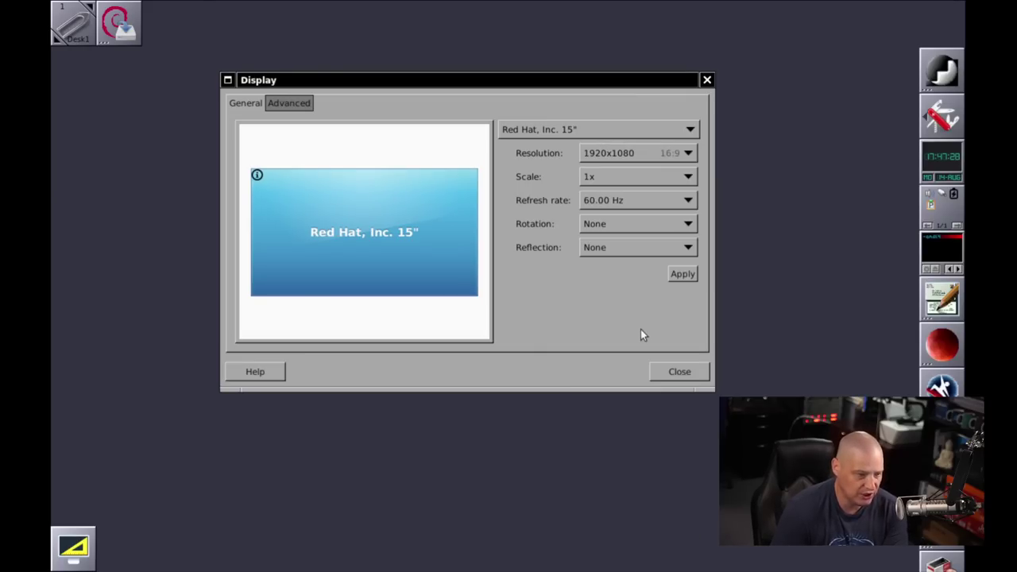
pyautogui.click(683, 275)
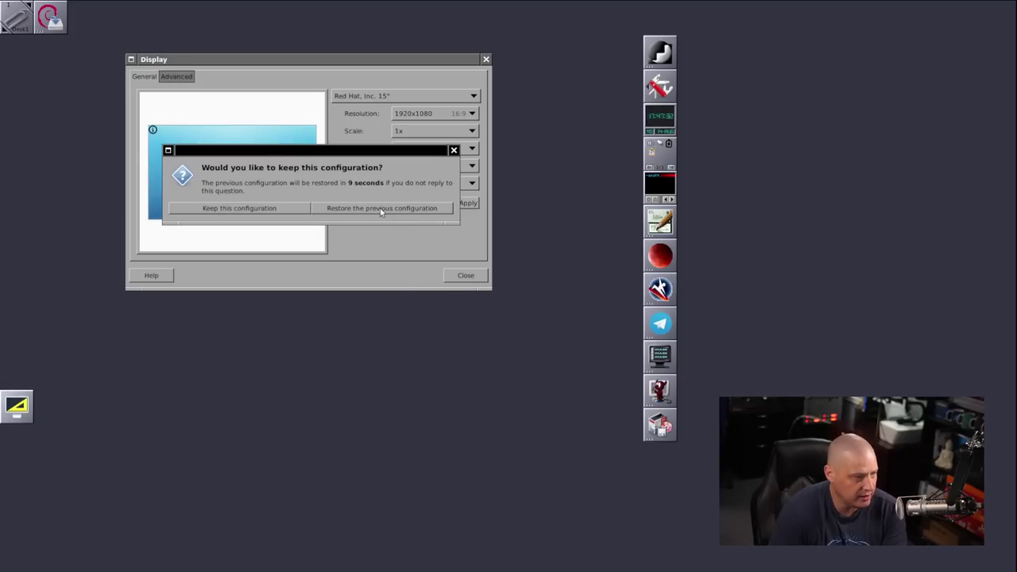
pyautogui.click(268, 208)
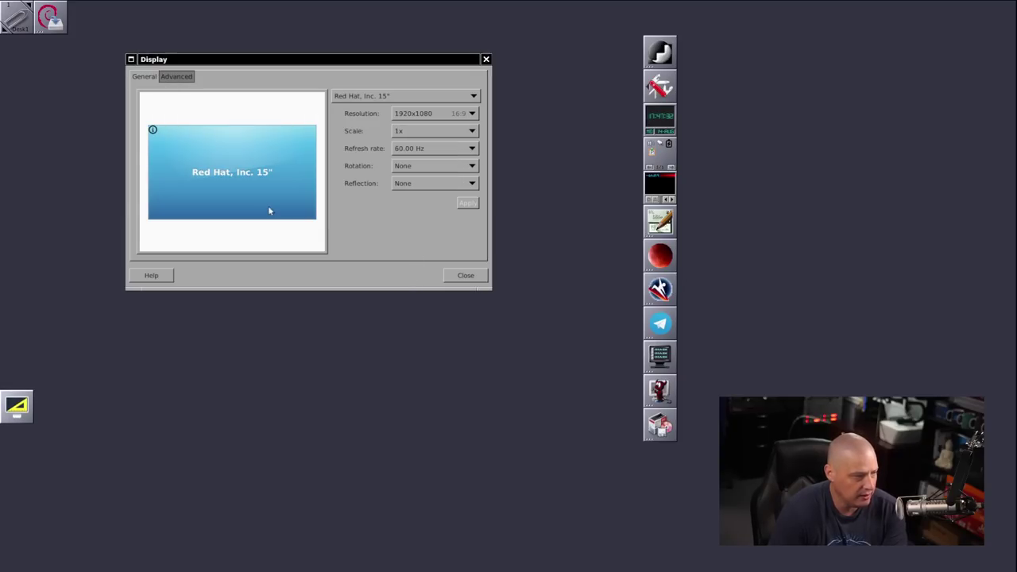
pyautogui.click(485, 60)
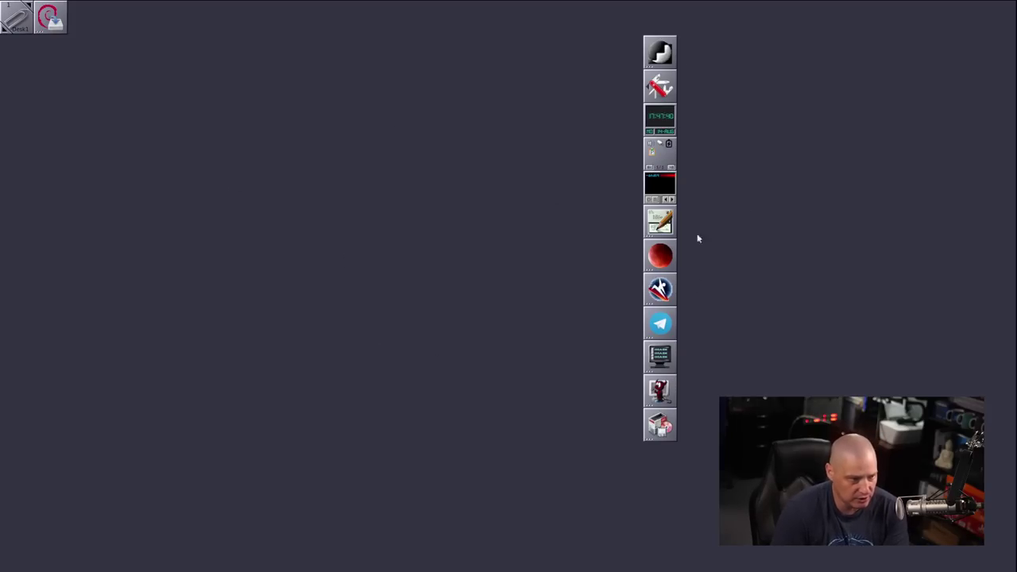
# - Restart the Window Maker GUI from the desktop's session options
pyautogui.rightClick(175, 157)
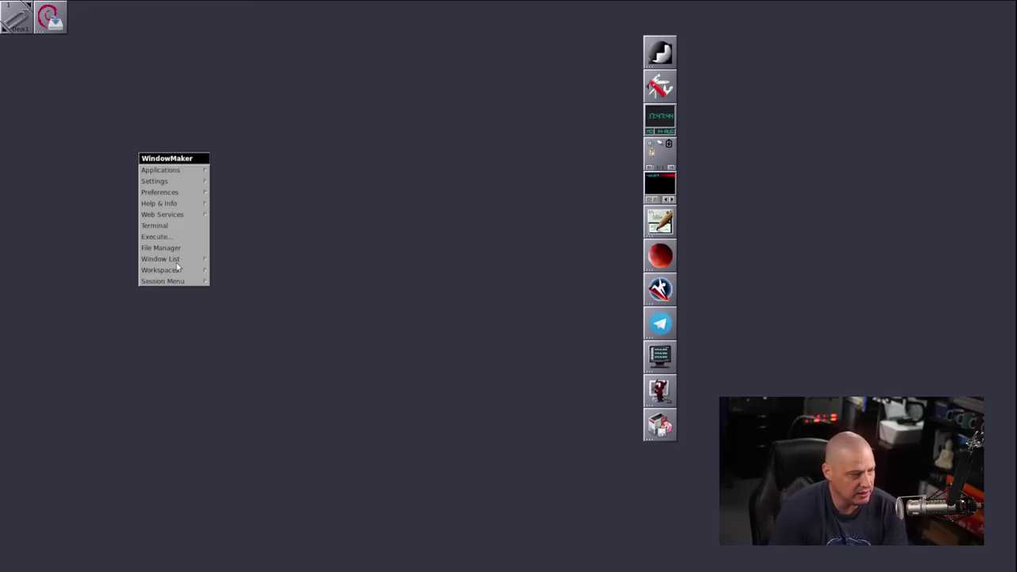
pyautogui.click(163, 282)
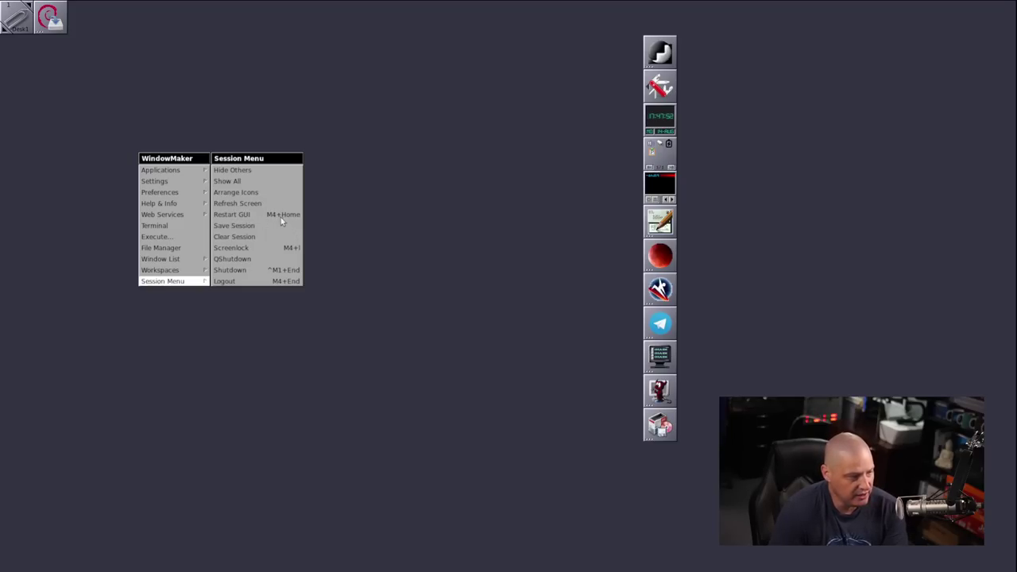
pyautogui.click(232, 216)
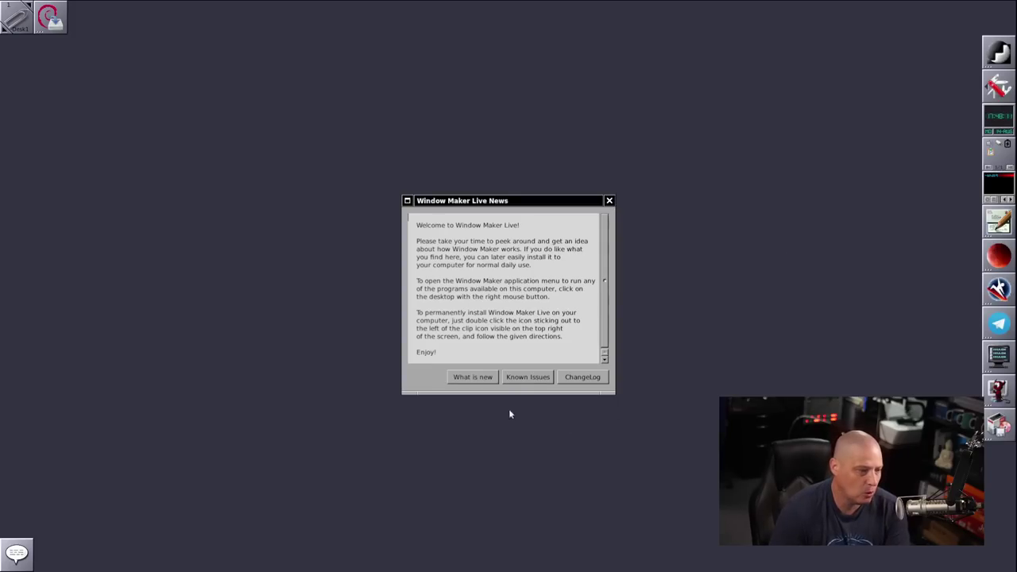
# - Read the What is new and Known Issues notes from Window Maker Live News, closing each one
pyautogui.click(476, 382)
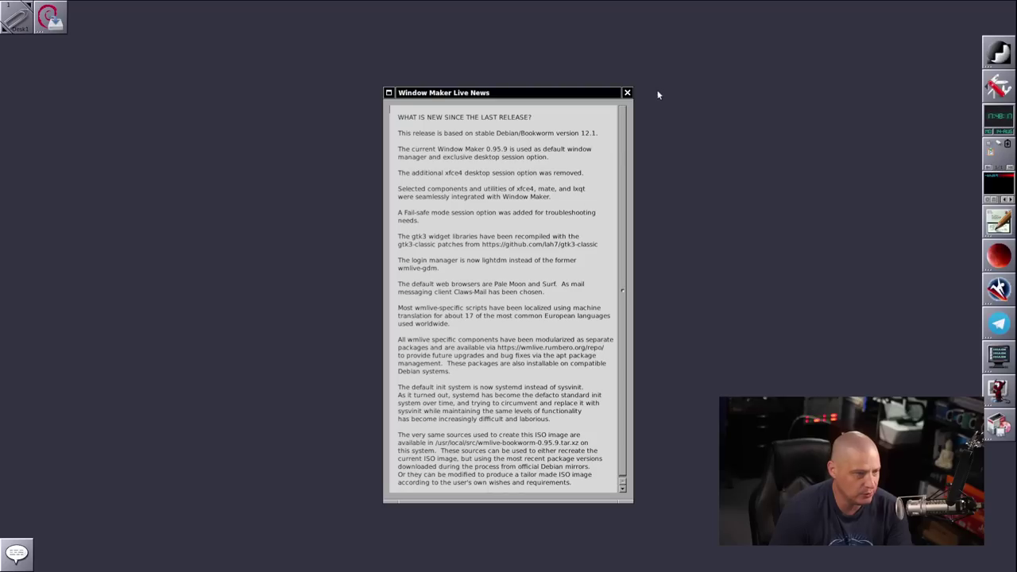
pyautogui.click(627, 93)
pyautogui.click(548, 377)
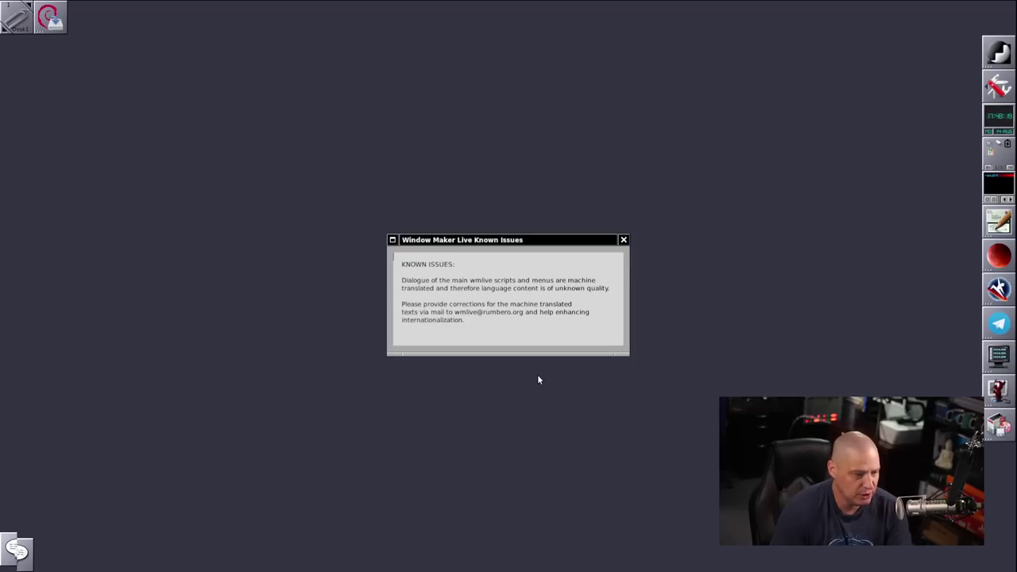
pyautogui.moveTo(503, 243); pyautogui.dragTo(482, 208)
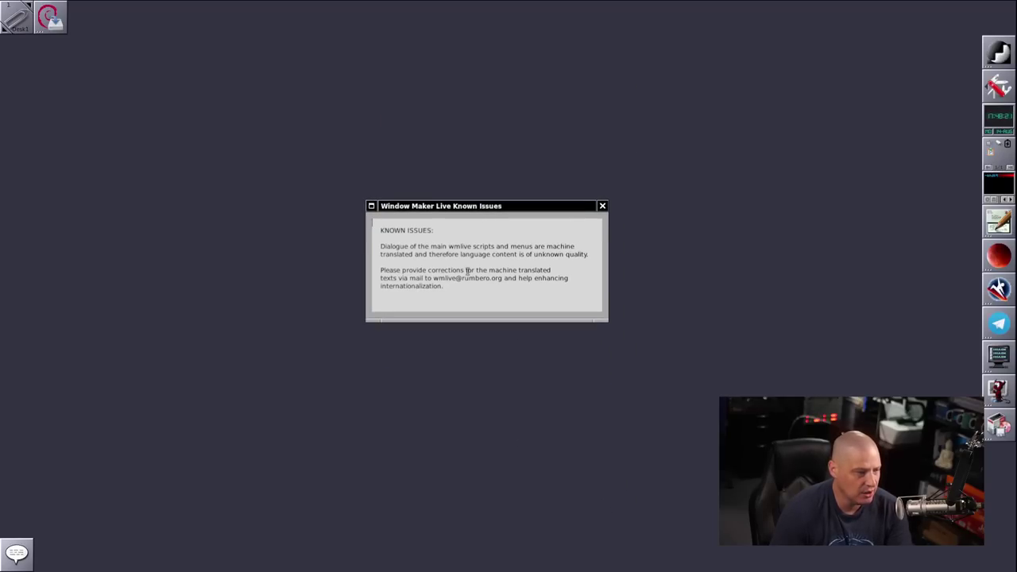
pyautogui.moveTo(407, 291); pyautogui.dragTo(380, 270)
pyautogui.click(425, 298)
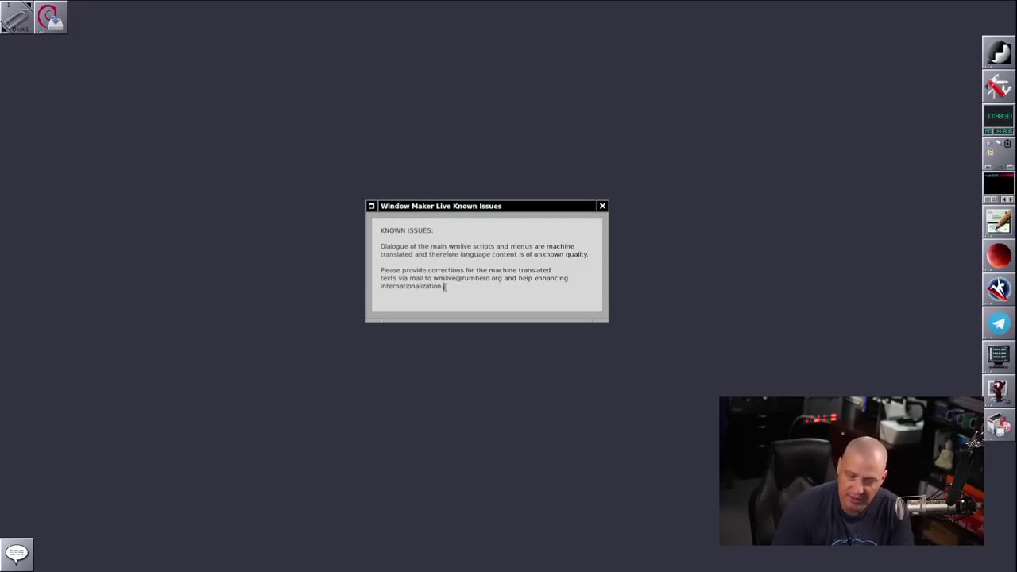
pyautogui.moveTo(489, 209); pyautogui.dragTo(523, 259)
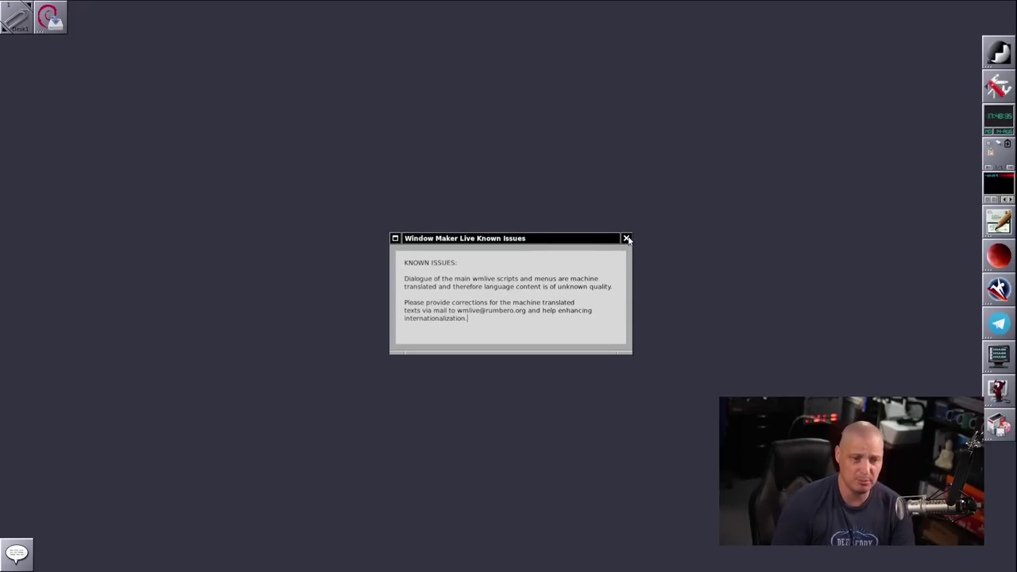
pyautogui.click(627, 238)
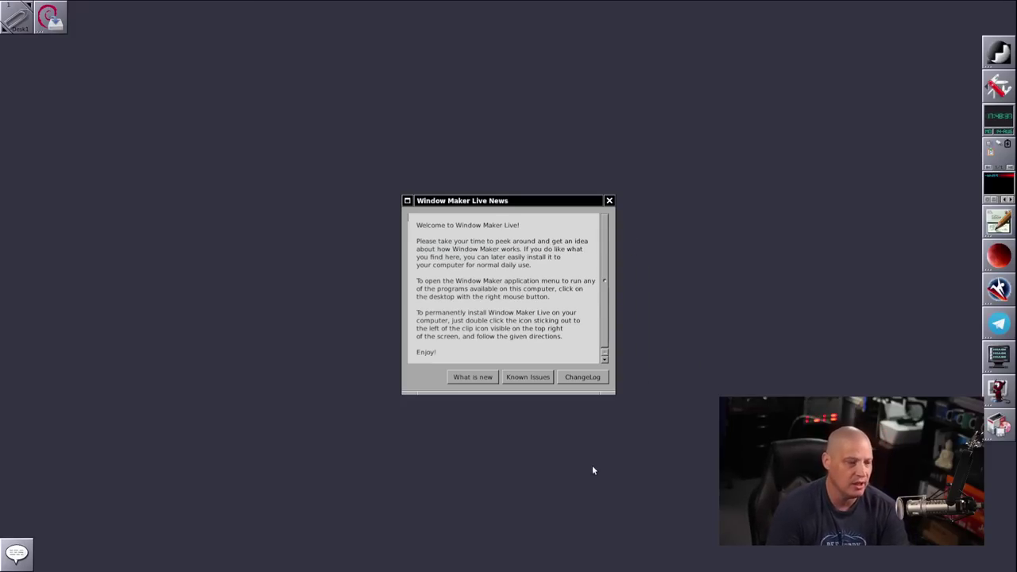
# - Open the ChangeLog from Window Maker Live News and read through its latest entries
pyautogui.click(580, 378)
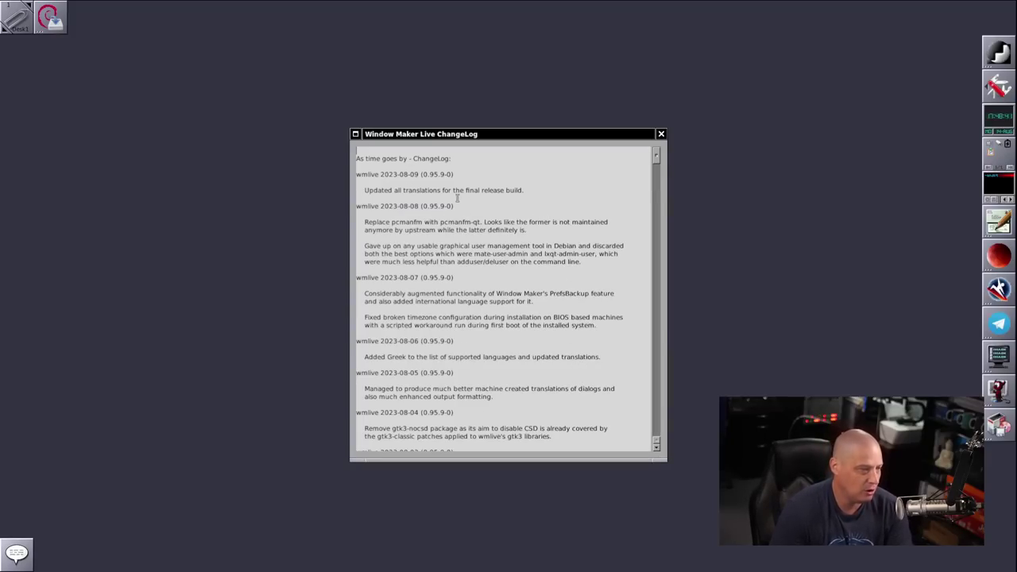
pyautogui.scroll(-5, 498, 264)
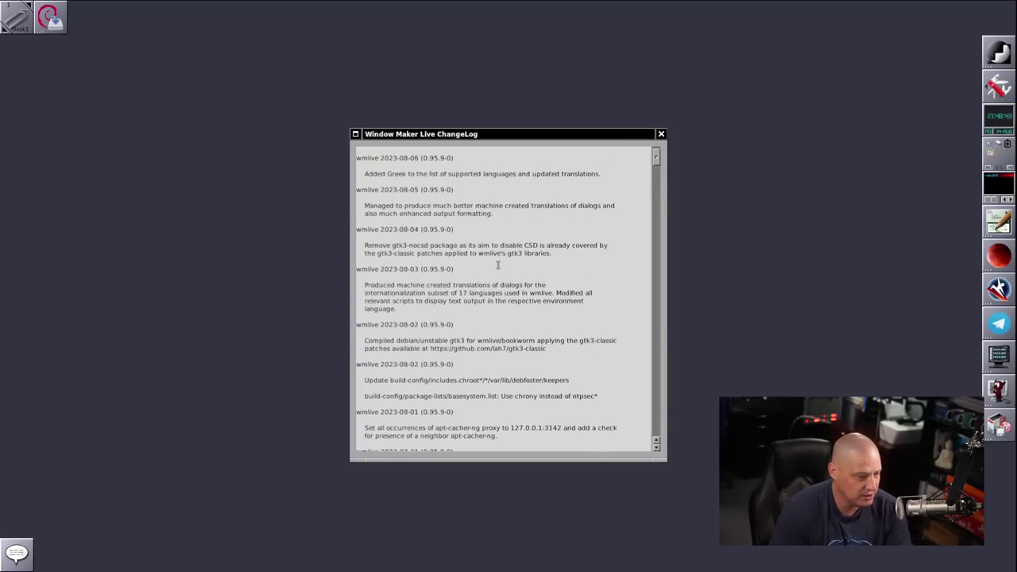
pyautogui.scroll(5, 499, 265)
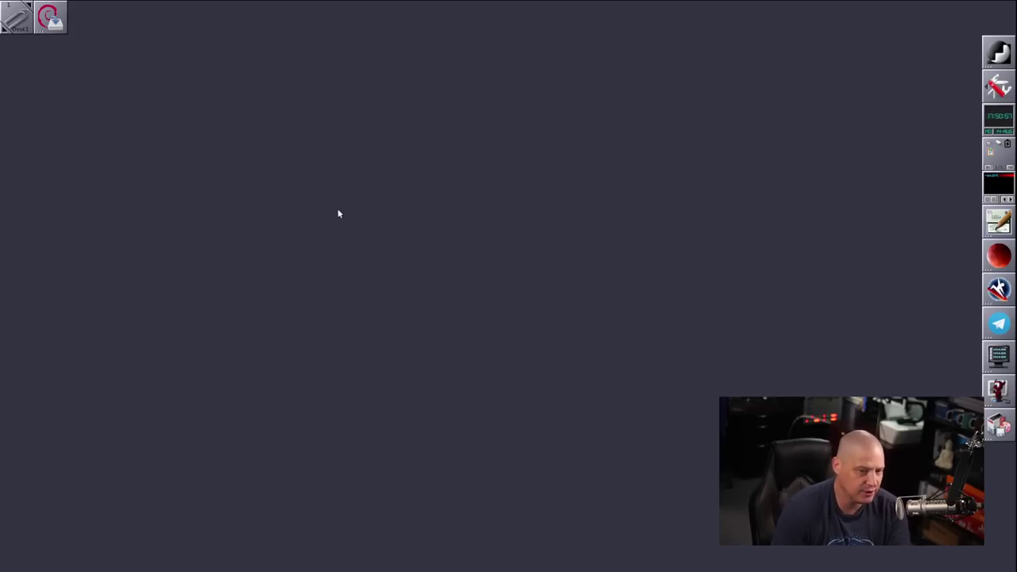
# - Open the Application Finder from the desktop's applications list, look over the installed programs and close it
pyautogui.rightClick(363, 144)
pyautogui.click(369, 156)
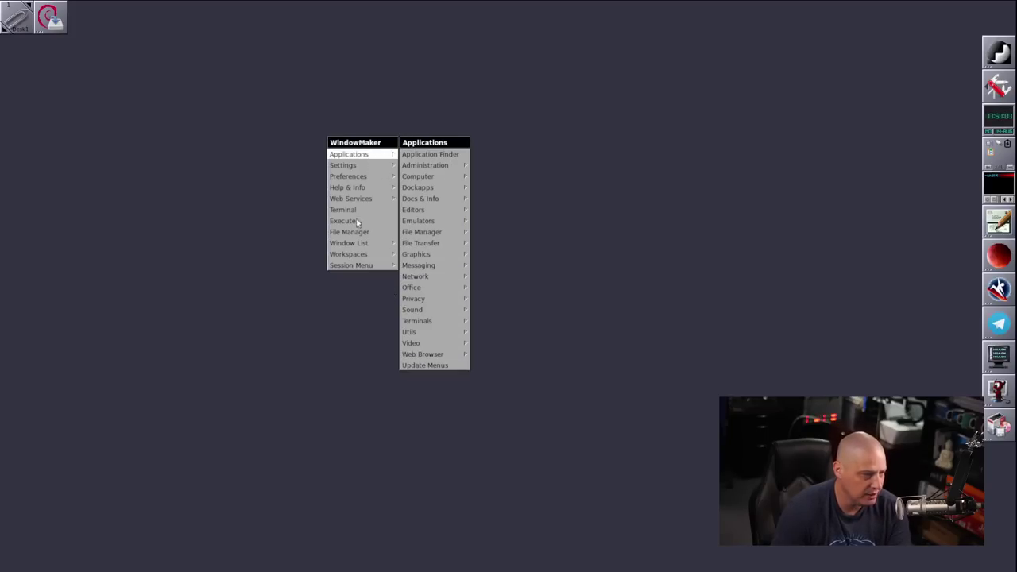
pyautogui.click(429, 155)
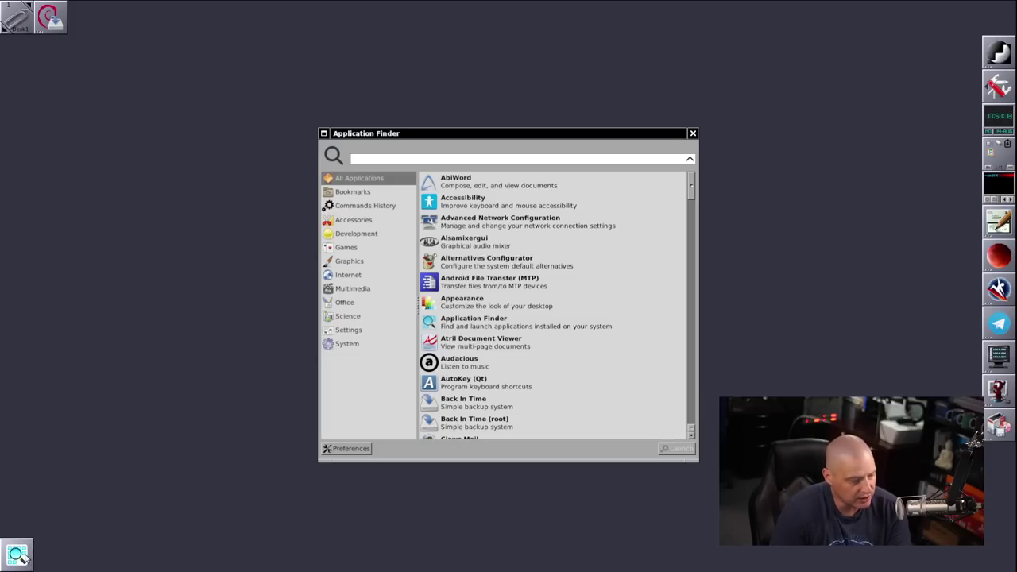
pyautogui.click(693, 135)
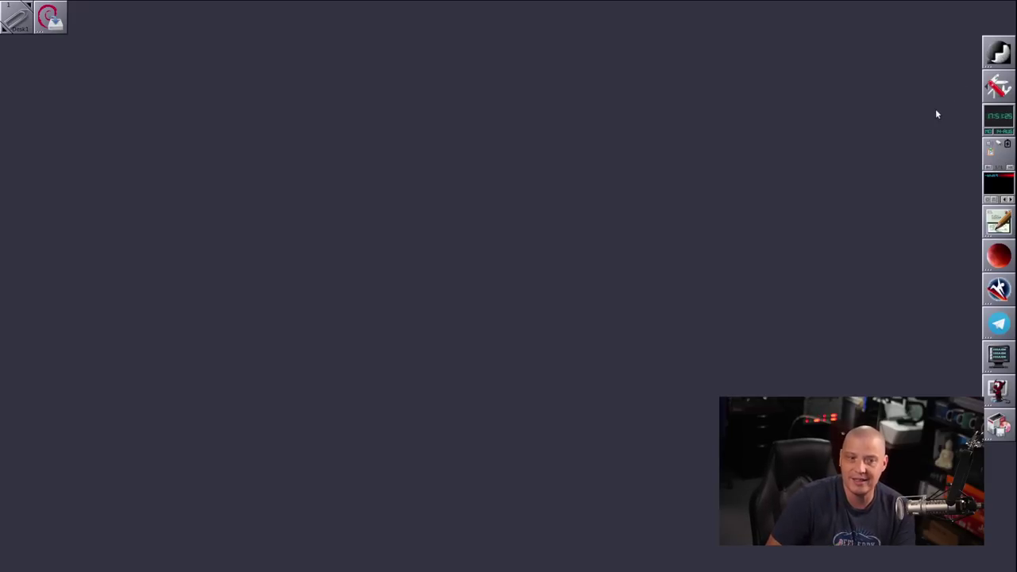
# - Open Window Maker Preferences, review the pages from Window Focus through Workspace Preferences, and close it without saving
pyautogui.doubleClick(999, 53)
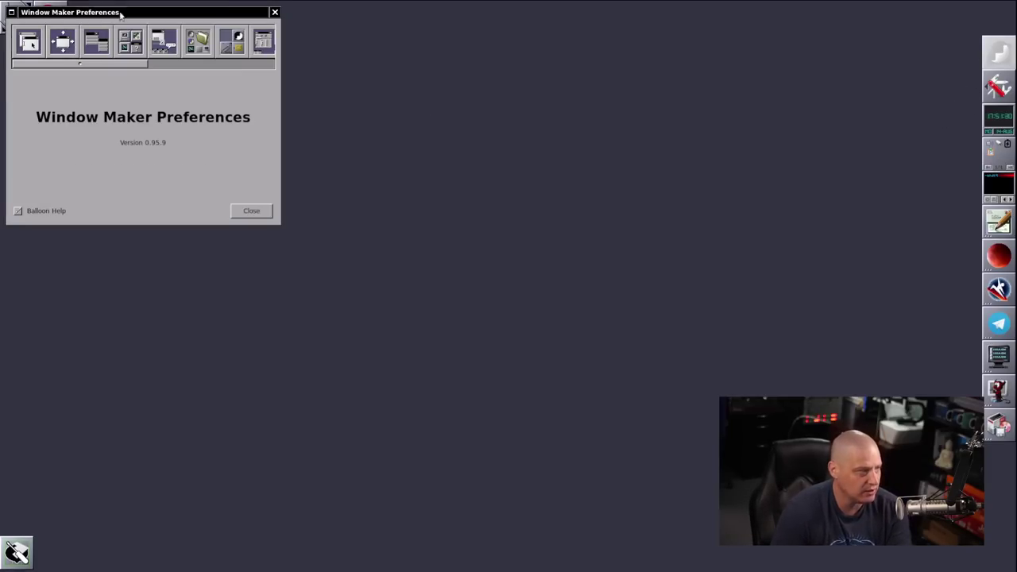
pyautogui.moveTo(240, 19); pyautogui.dragTo(544, 89)
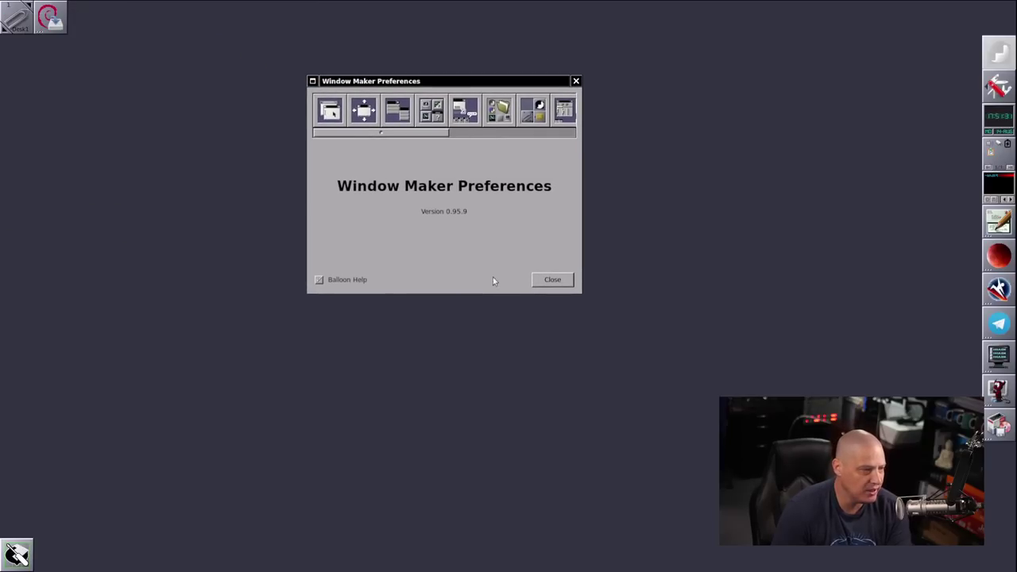
pyautogui.click(342, 109)
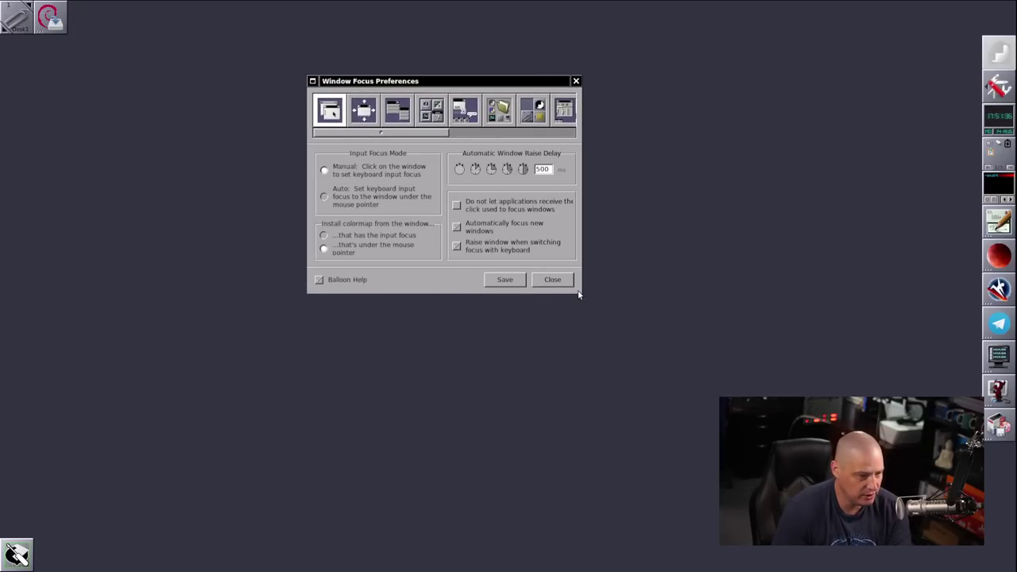
pyautogui.click(368, 113)
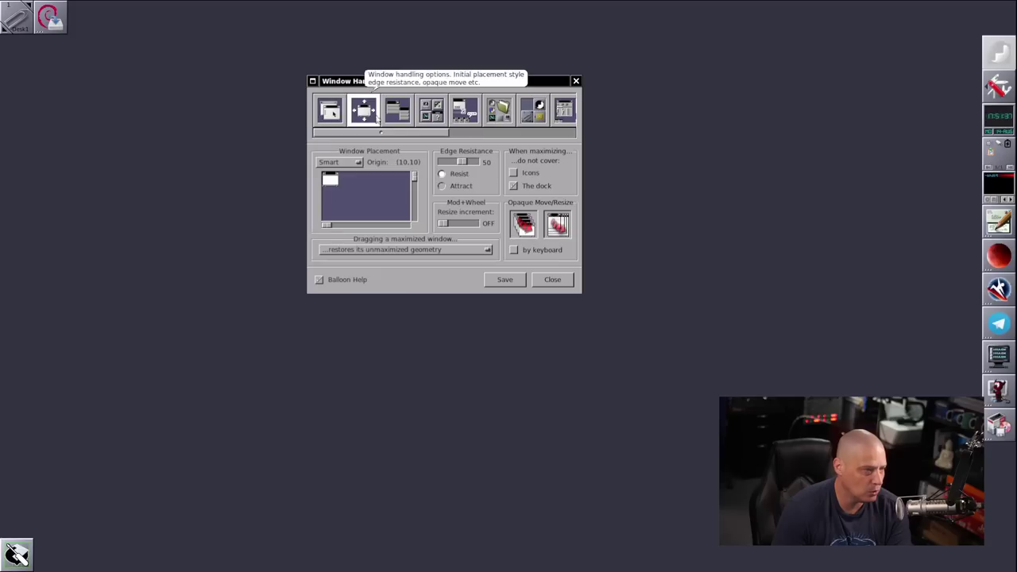
pyautogui.click(398, 113)
pyautogui.click(431, 110)
pyautogui.click(465, 111)
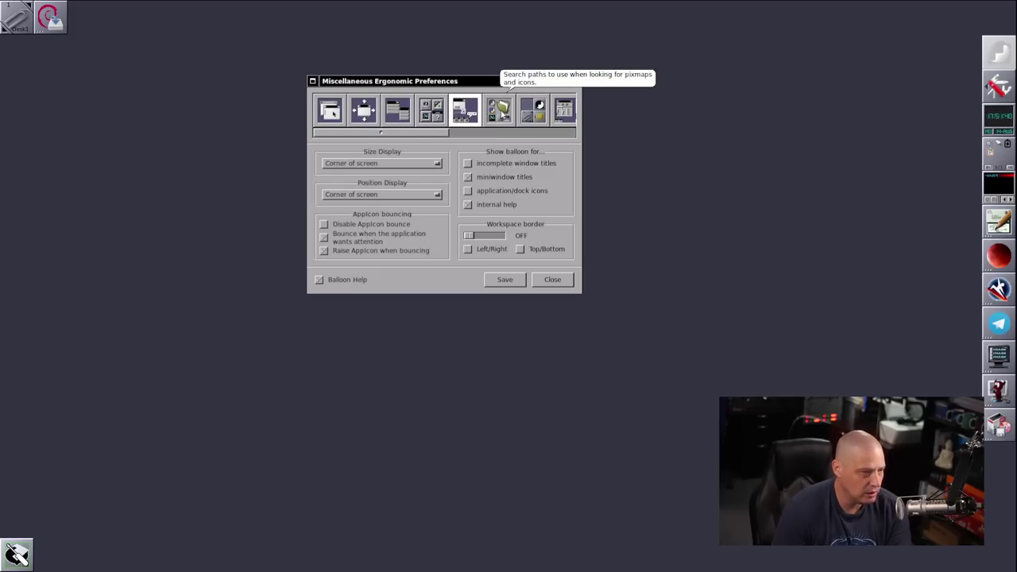
pyautogui.click(499, 112)
pyautogui.click(533, 111)
pyautogui.click(564, 111)
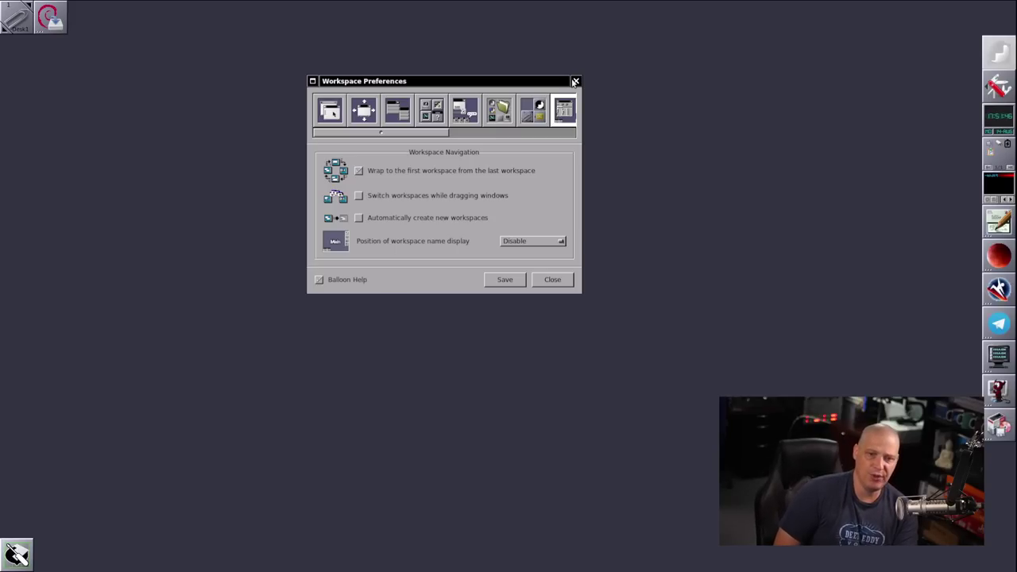
pyautogui.click(557, 282)
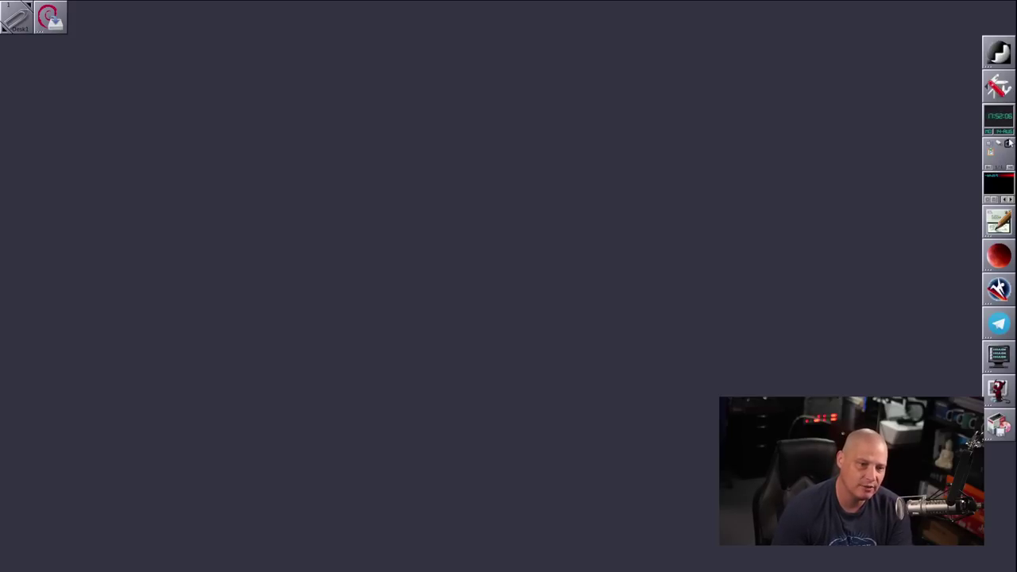
# - Expand the dock's utilities drawer, launch the Mousepad text editor, view its About information and close the editor
pyautogui.click(994, 89)
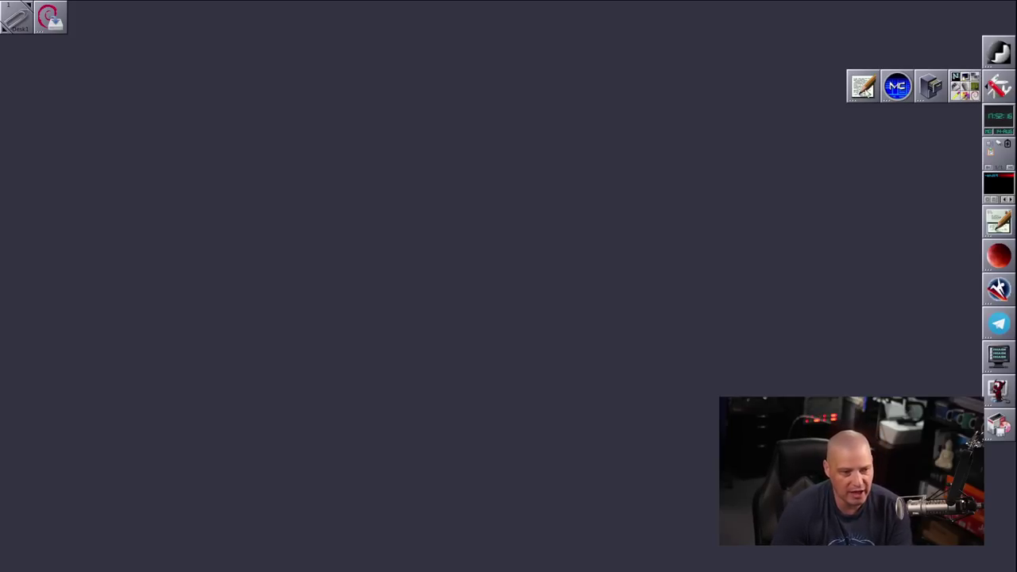
pyautogui.click(865, 89)
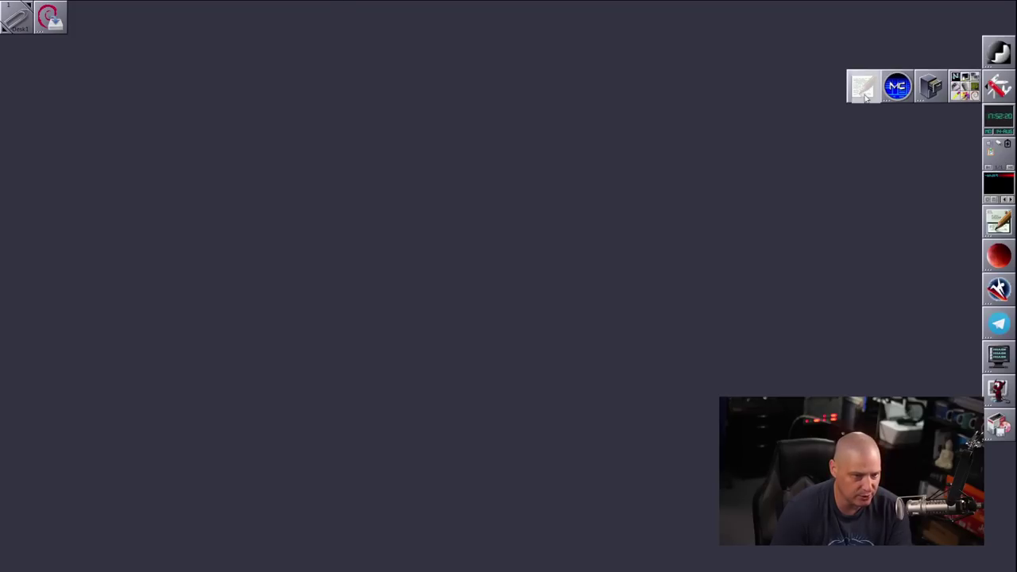
pyautogui.moveTo(276, 13); pyautogui.dragTo(464, 81)
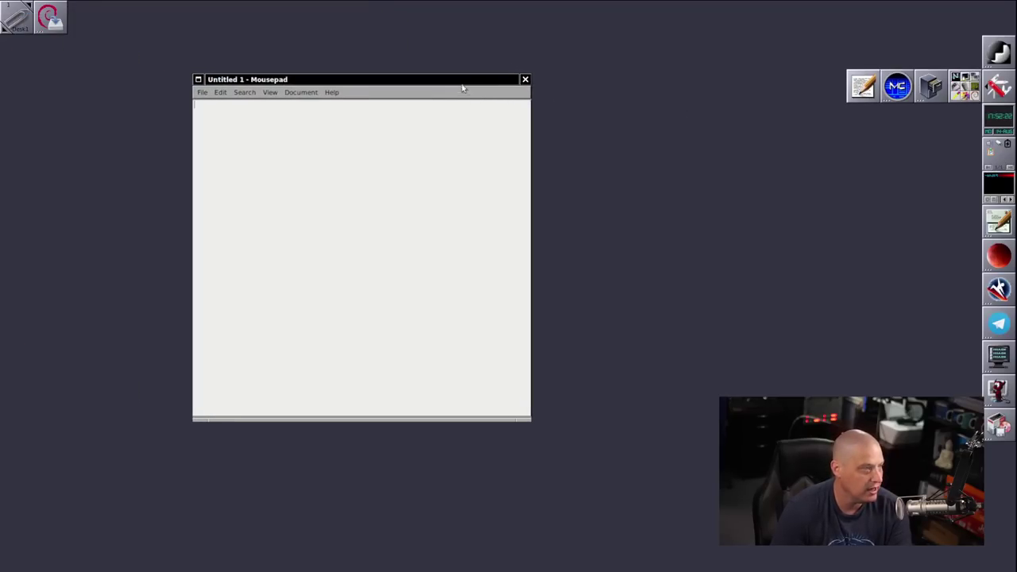
pyautogui.click(332, 92)
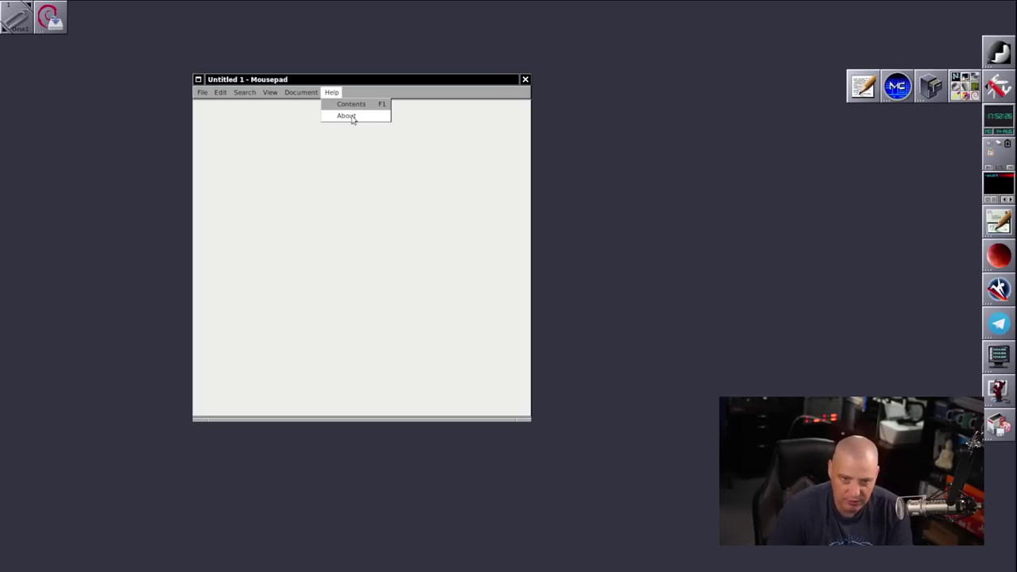
pyautogui.click(348, 116)
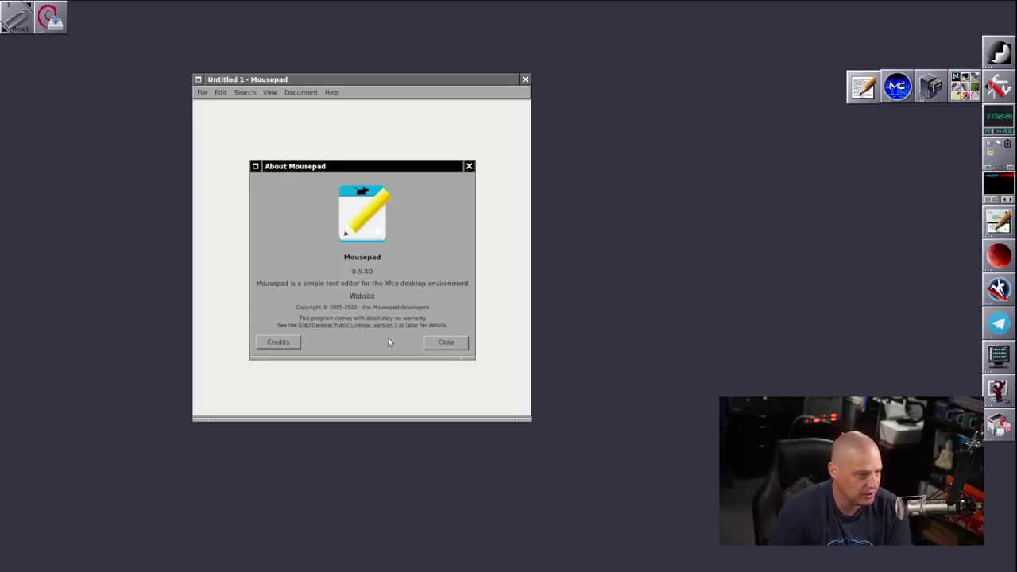
pyautogui.click(469, 166)
pyautogui.click(525, 80)
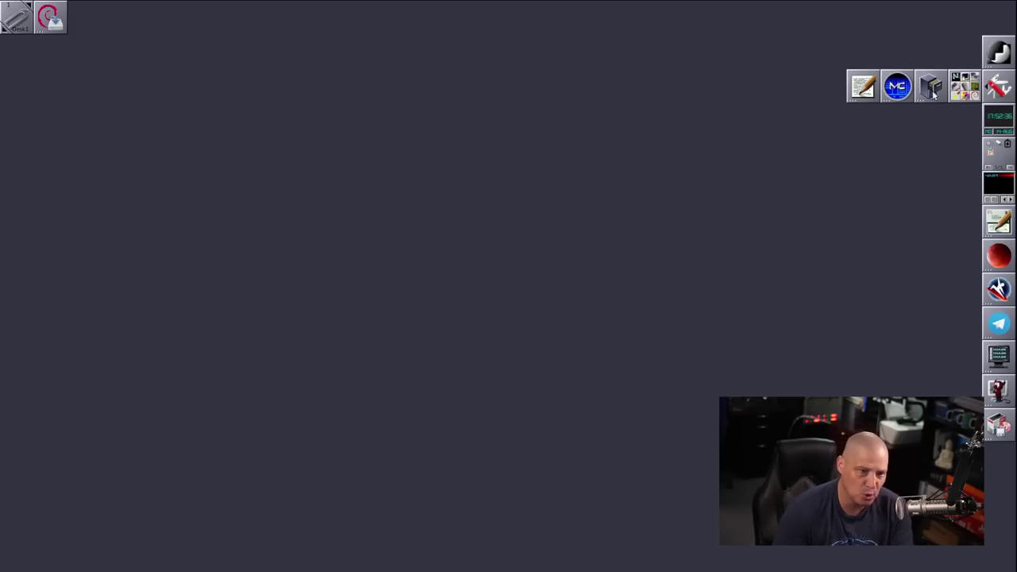
# - Launch Midnight Commander from the utilities drawer, look over its two file panes and close it
pyautogui.doubleClick(898, 88)
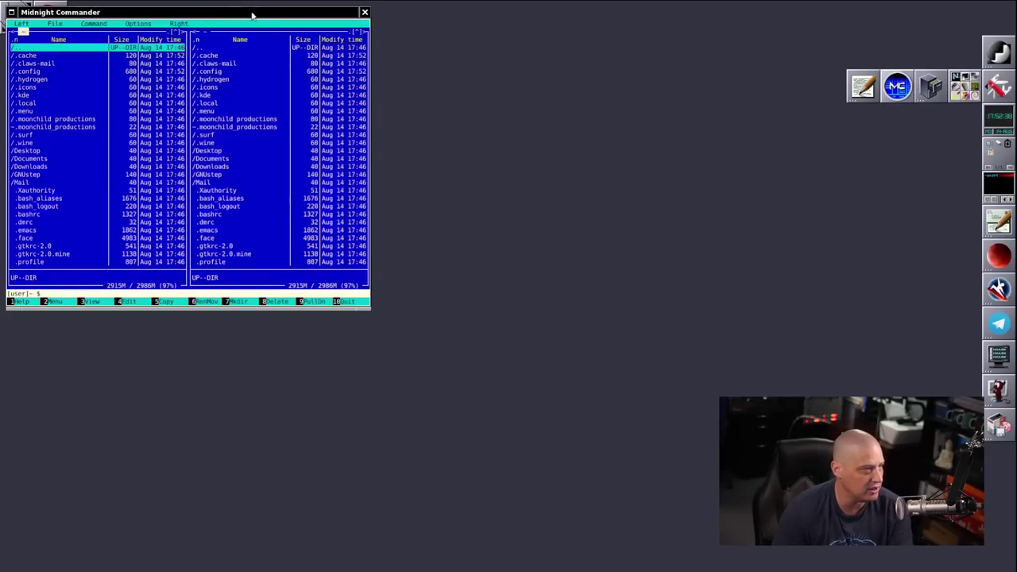
pyautogui.moveTo(250, 16); pyautogui.dragTo(588, 68)
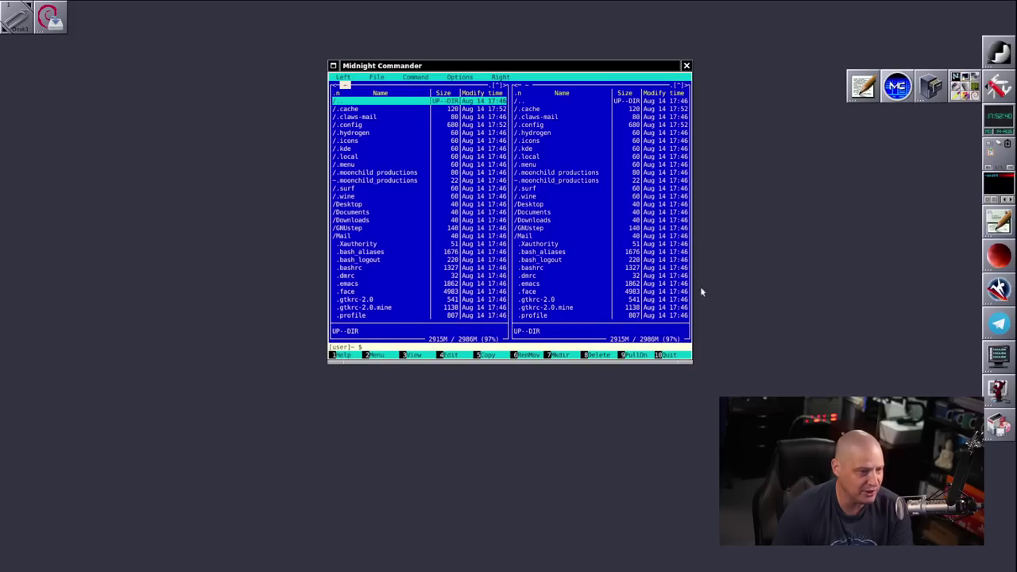
pyautogui.click(687, 66)
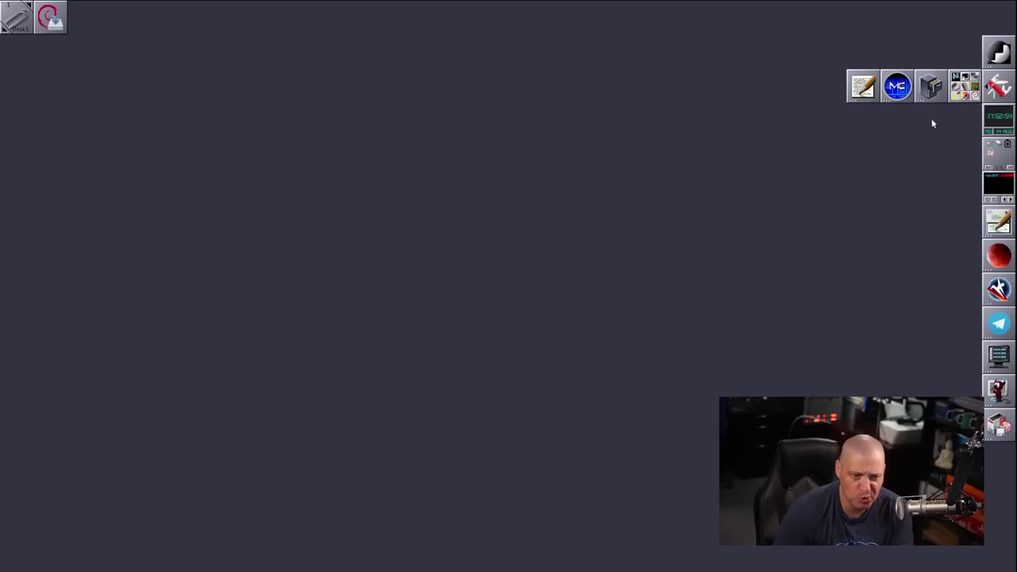
# - Launch the graphical file manager from the utilities drawer, check its About information and close it
pyautogui.doubleClick(932, 89)
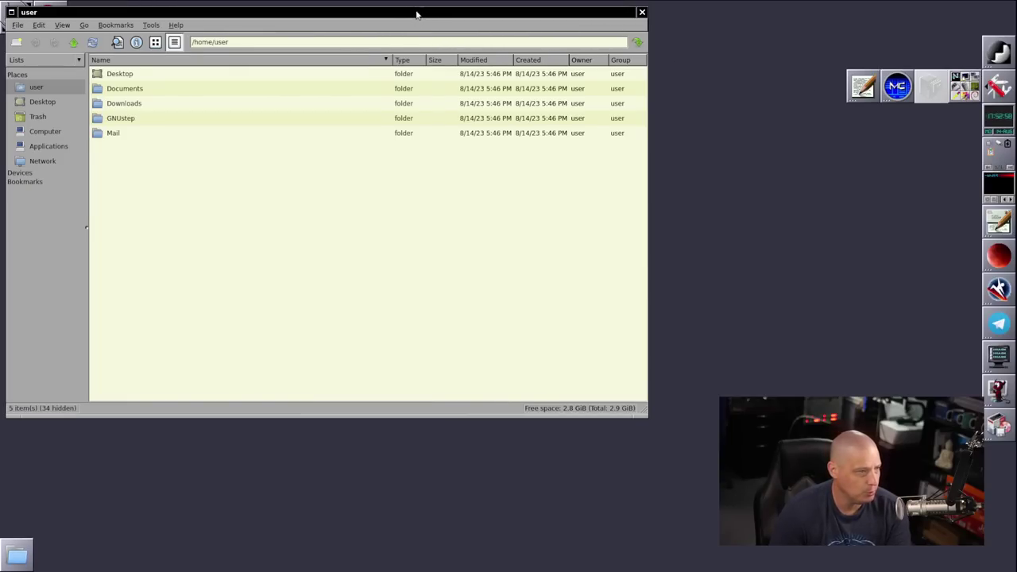
pyautogui.moveTo(416, 13); pyautogui.dragTo(524, 70)
pyautogui.click(282, 82)
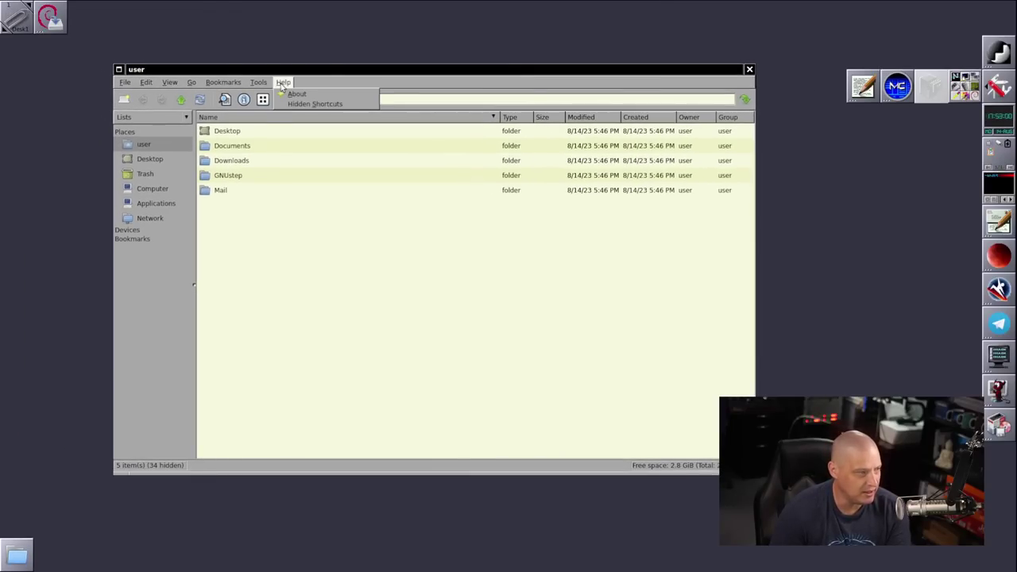
pyautogui.click(297, 95)
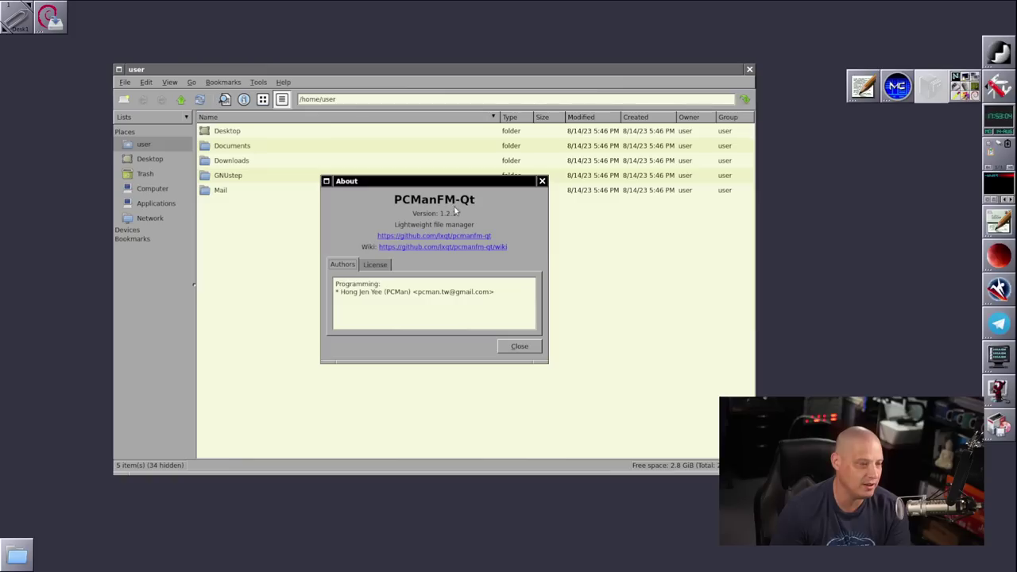
pyautogui.click(542, 182)
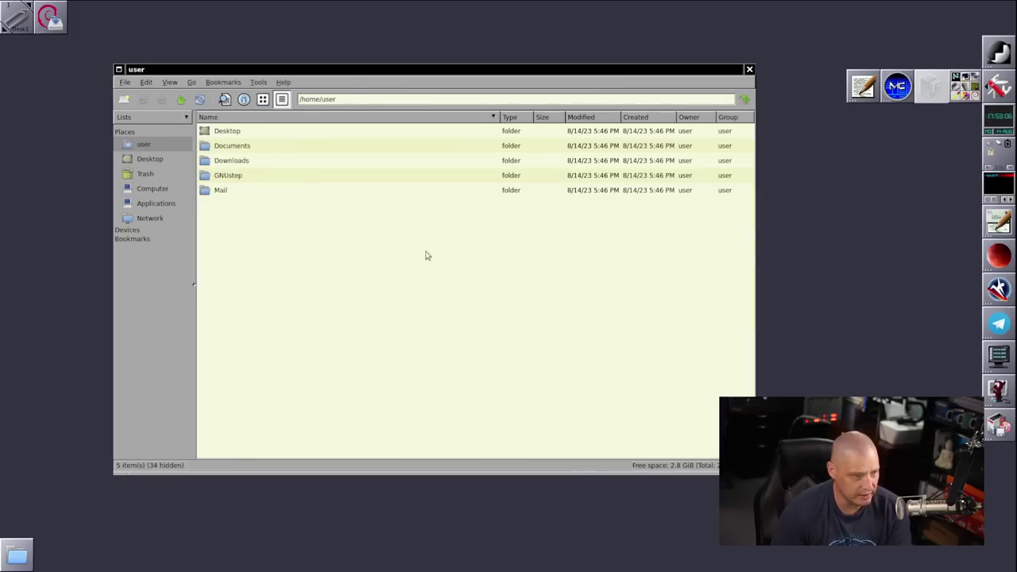
pyautogui.click(749, 70)
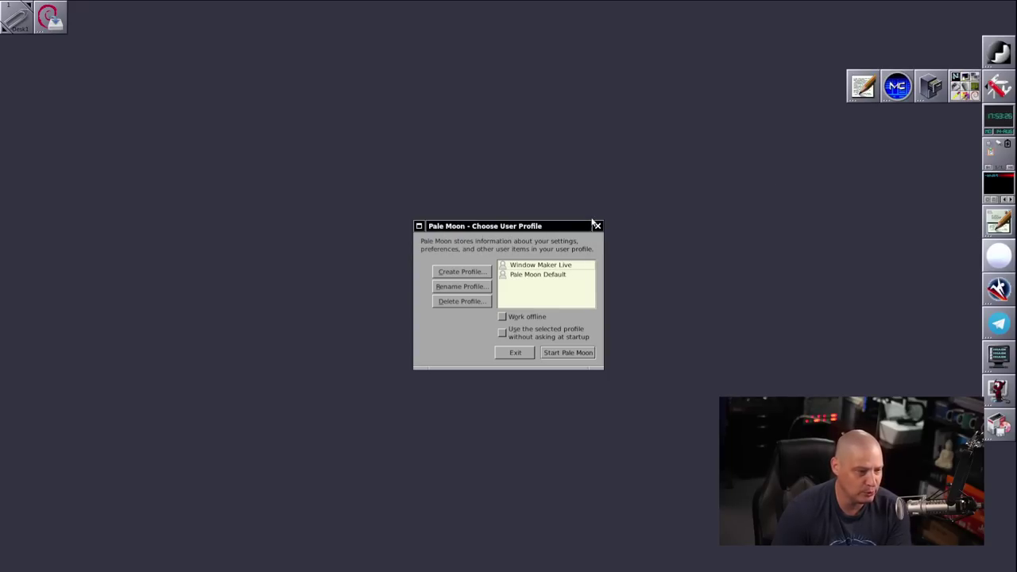
# - Dismiss Pale Moon's user profile chooser without starting the browser
pyautogui.click(597, 227)
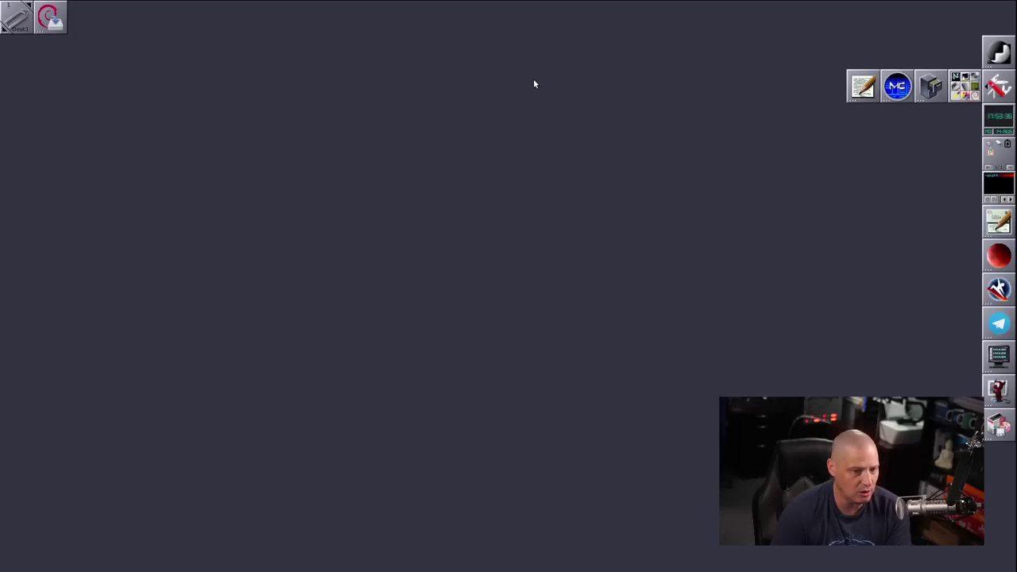
# - Open Synaptic Package Manager, dismiss the error and Quick Introduction dialogs, view the package list and close it
pyautogui.click(975, 96)
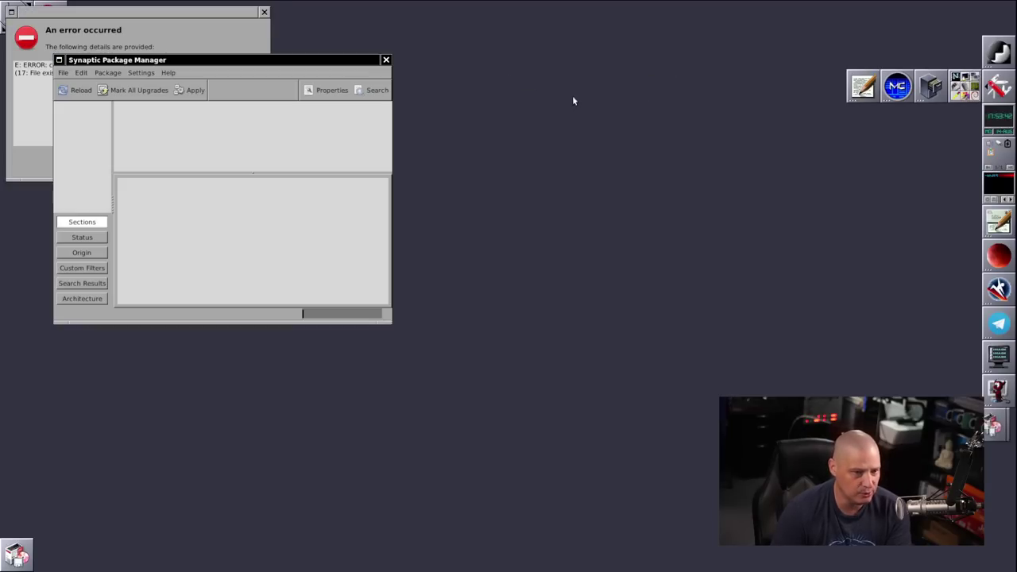
pyautogui.click(264, 13)
pyautogui.moveTo(278, 62); pyautogui.dragTo(513, 56)
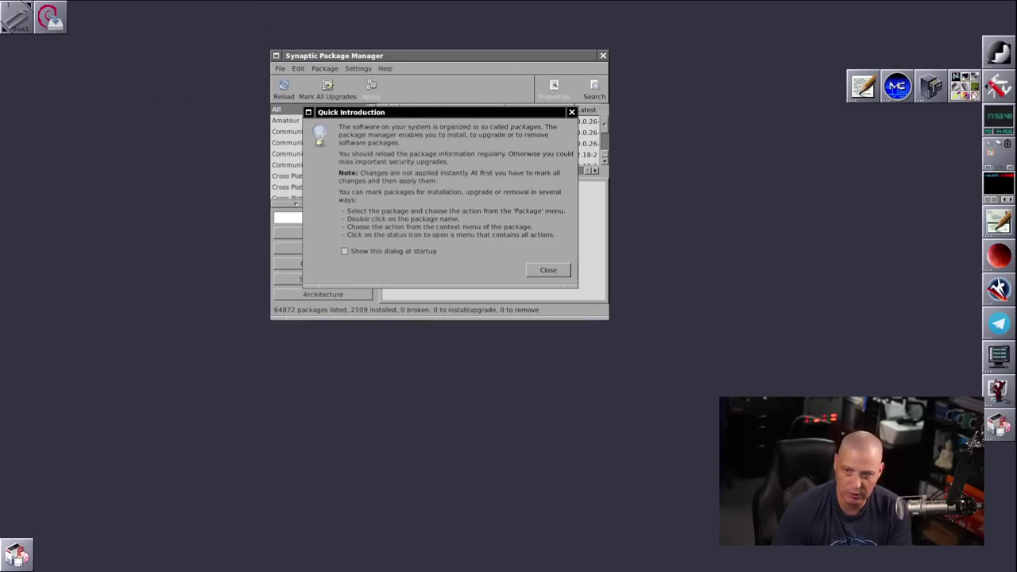
pyautogui.click(548, 271)
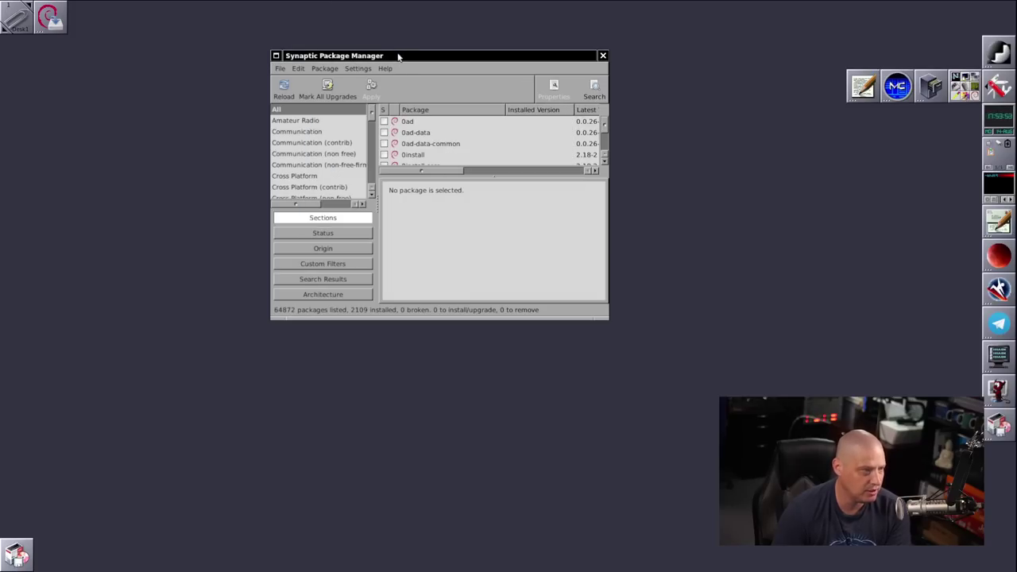
pyautogui.moveTo(398, 55); pyautogui.dragTo(480, 79)
pyautogui.click(685, 80)
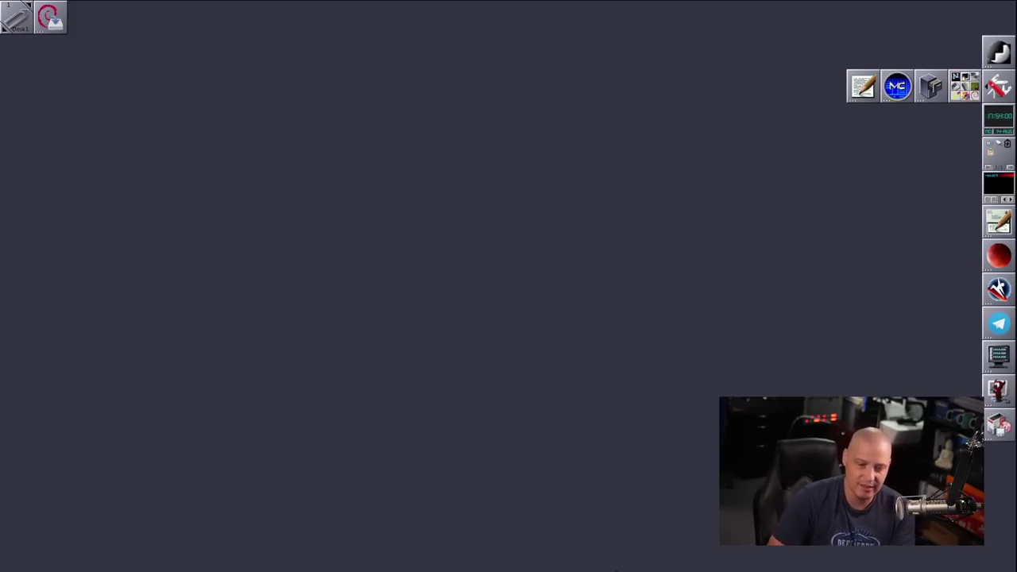
# - Collapse the utilities drawer, open the Orage calendar from the dock clock, check its About information and close it
pyautogui.click(999, 85)
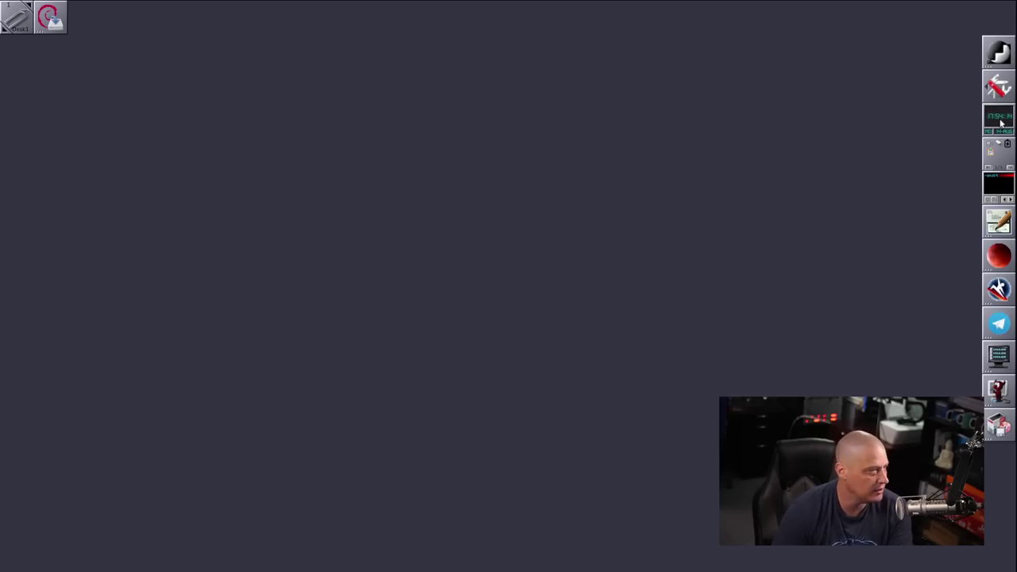
pyautogui.doubleClick(1000, 120)
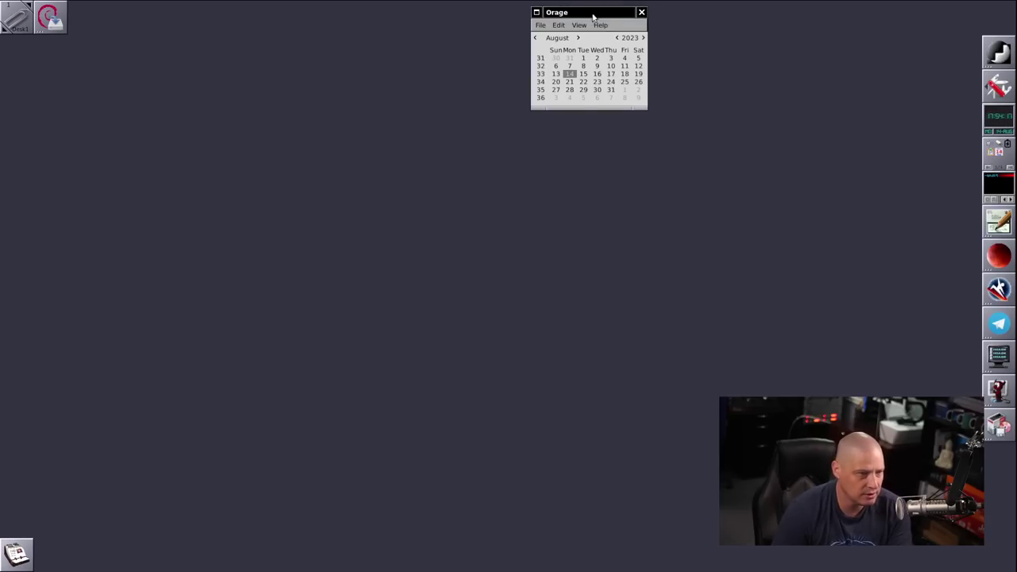
pyautogui.moveTo(595, 14); pyautogui.dragTo(585, 105)
pyautogui.click(592, 116)
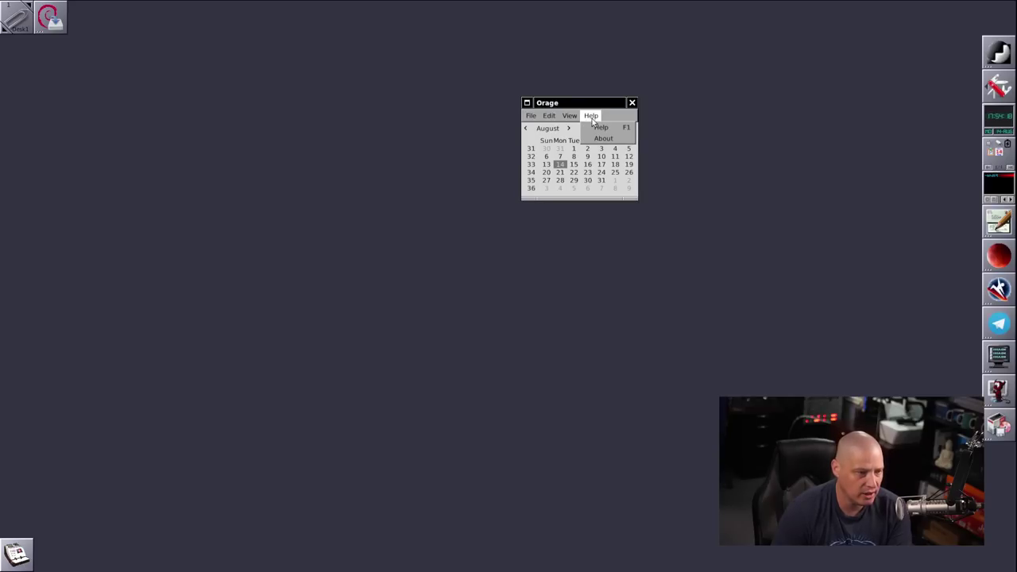
pyautogui.click(601, 139)
pyautogui.moveTo(195, 13); pyautogui.dragTo(416, 88)
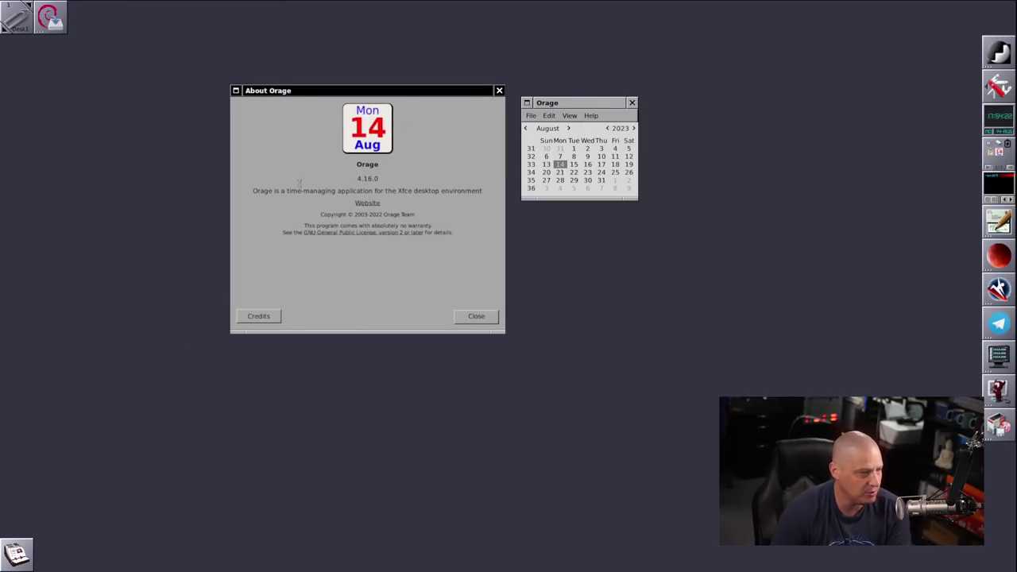
pyautogui.click(498, 90)
pyautogui.click(631, 104)
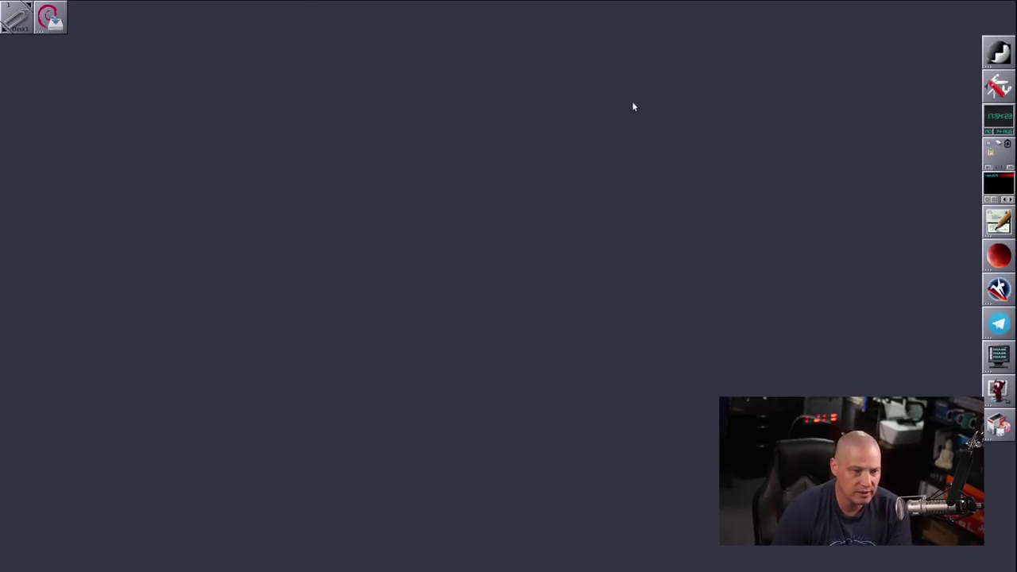
# - Open the clipboard manager's editor from the system tray, look over the clipboard text and close it unchanged
pyautogui.click(993, 156)
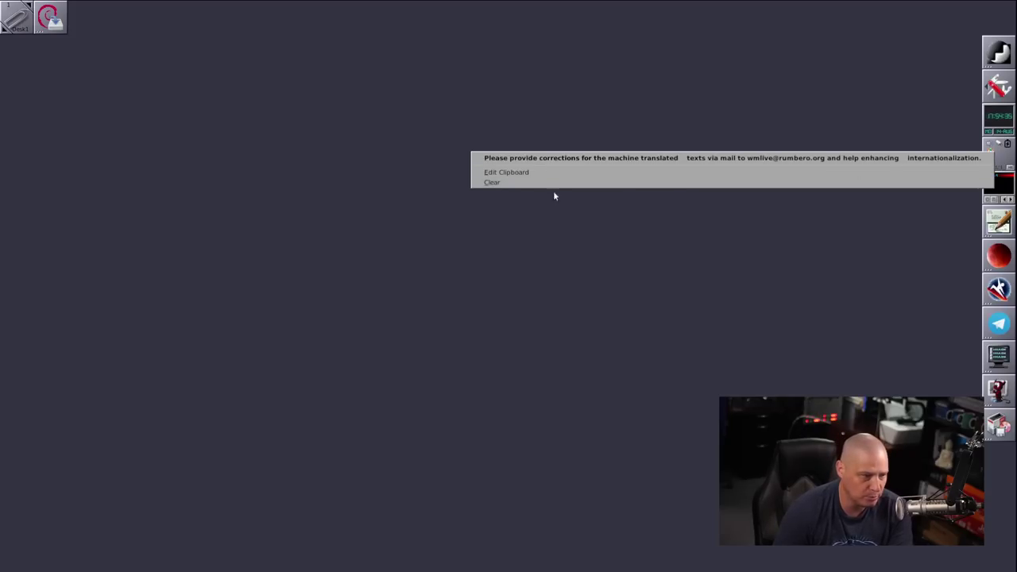
pyautogui.click(518, 178)
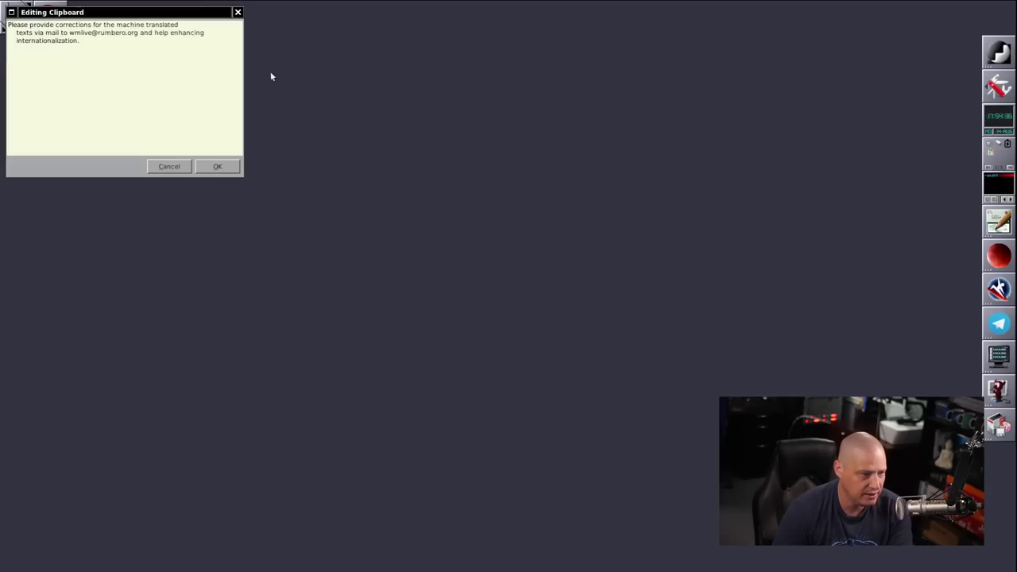
pyautogui.moveTo(148, 11); pyautogui.dragTo(589, 72)
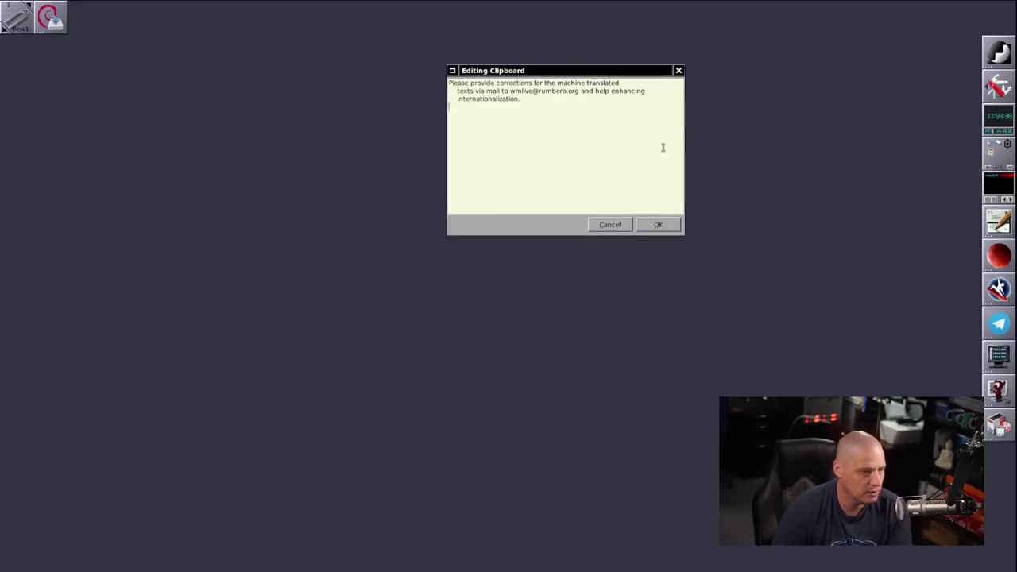
pyautogui.click(679, 70)
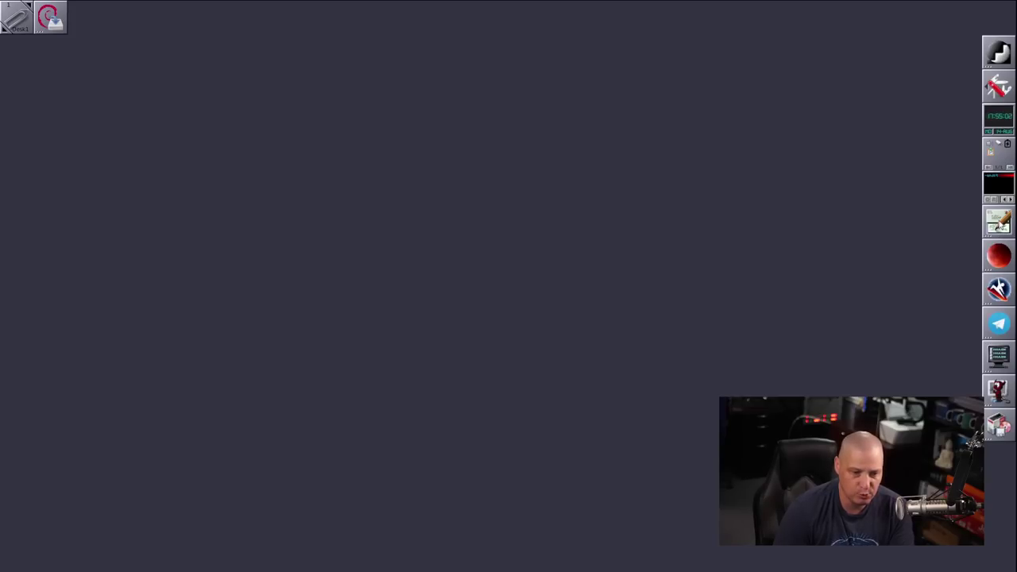
# - Launch Claws Mail and dismiss its setup wizard, and launch the red moon dock application and dismiss it
pyautogui.doubleClick(999, 223)
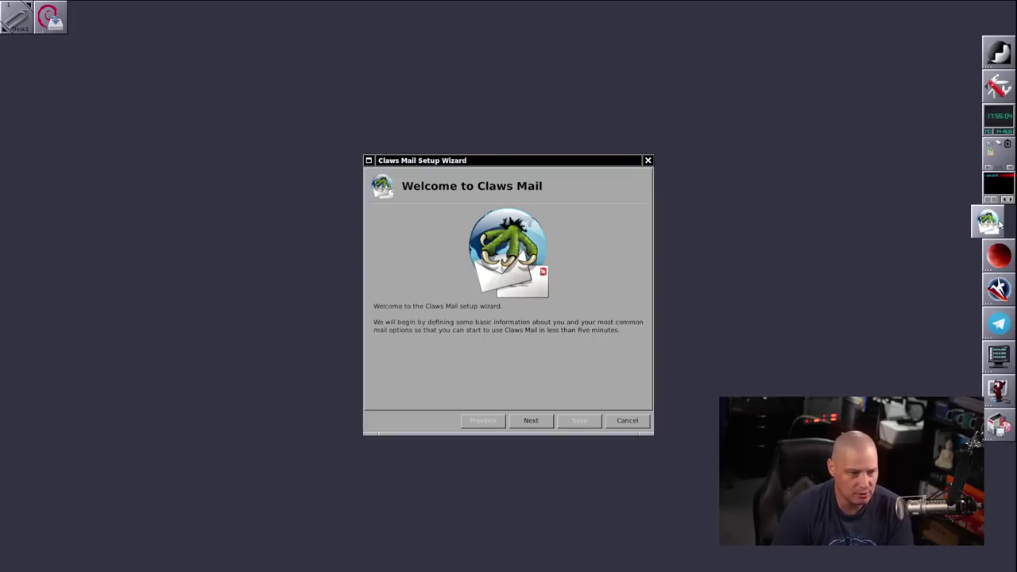
pyautogui.click(647, 161)
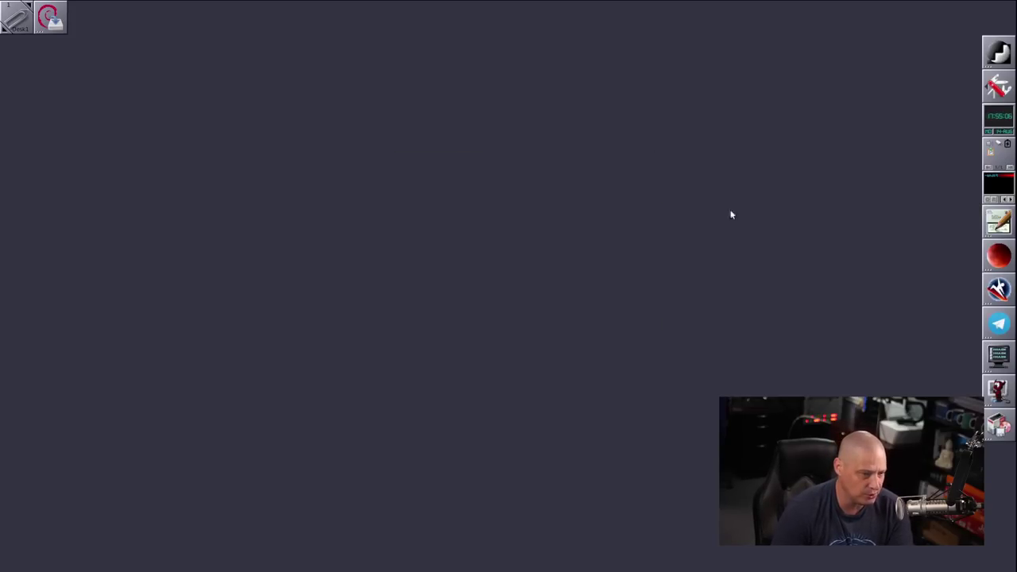
pyautogui.doubleClick(1000, 256)
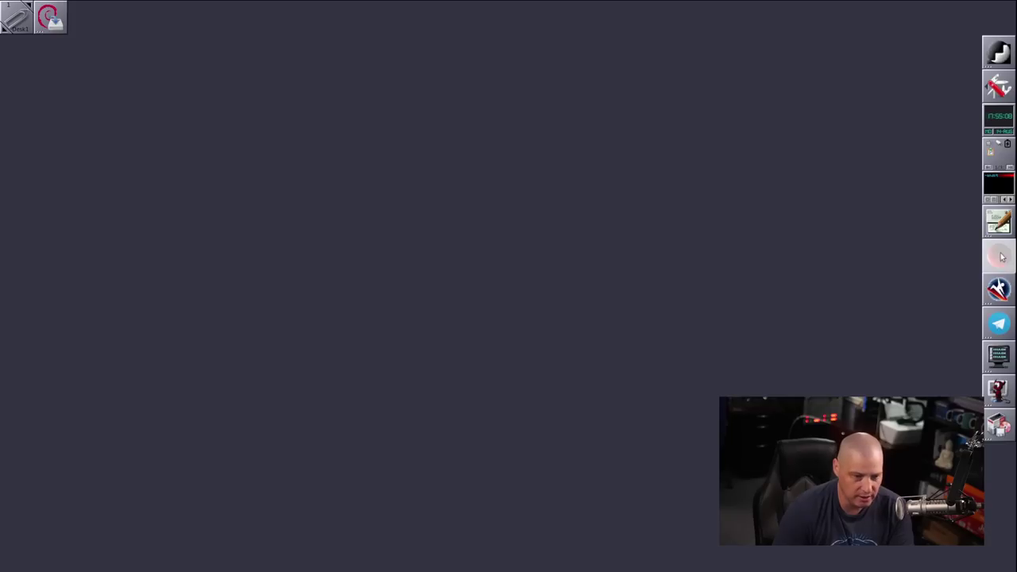
pyautogui.click(598, 226)
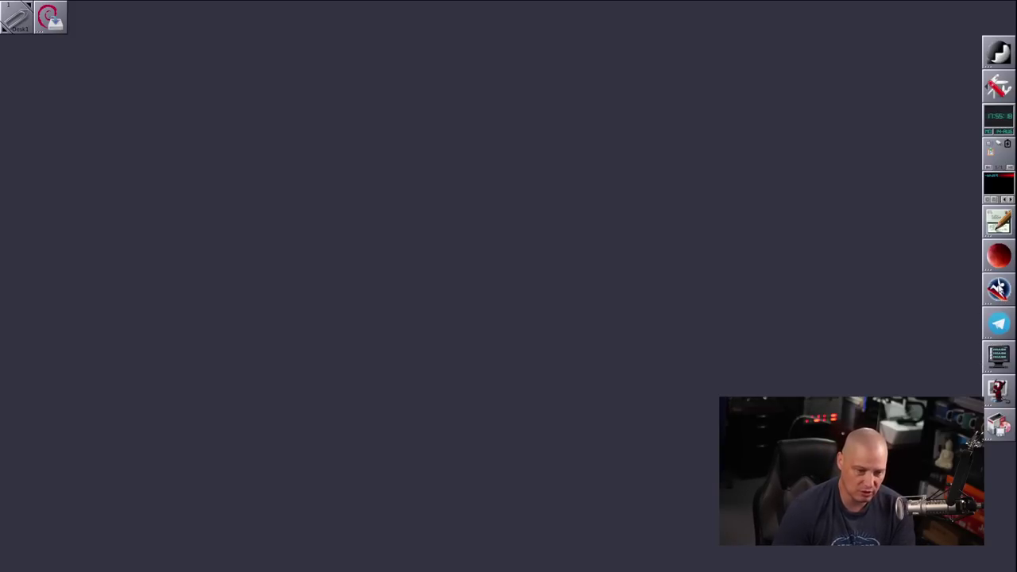
# - Launch the Surf browser from the dock, view its Surf Demystified page and close it
pyautogui.click(999, 288)
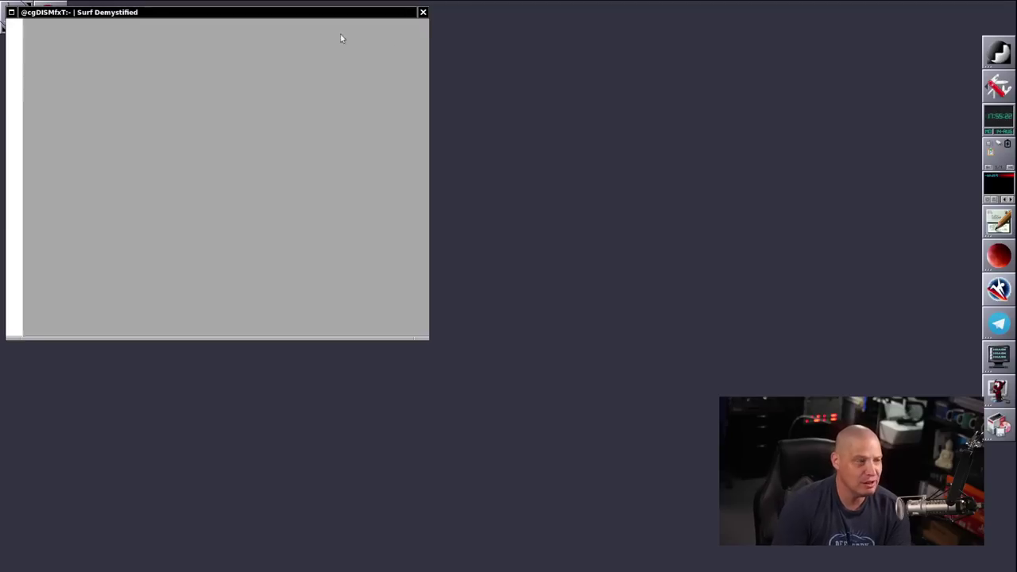
pyautogui.moveTo(309, 13); pyautogui.dragTo(733, 95)
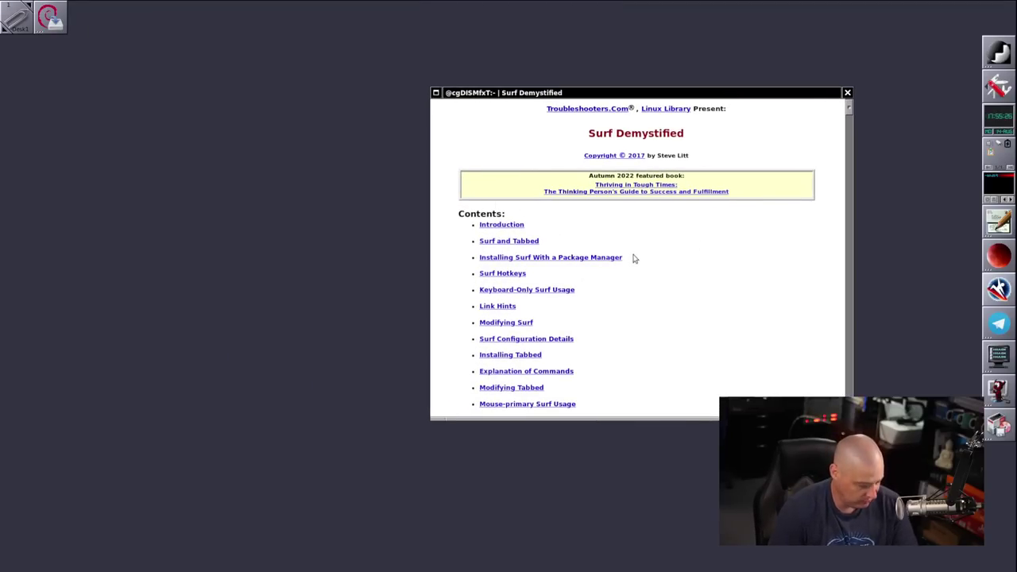
pyautogui.click(847, 92)
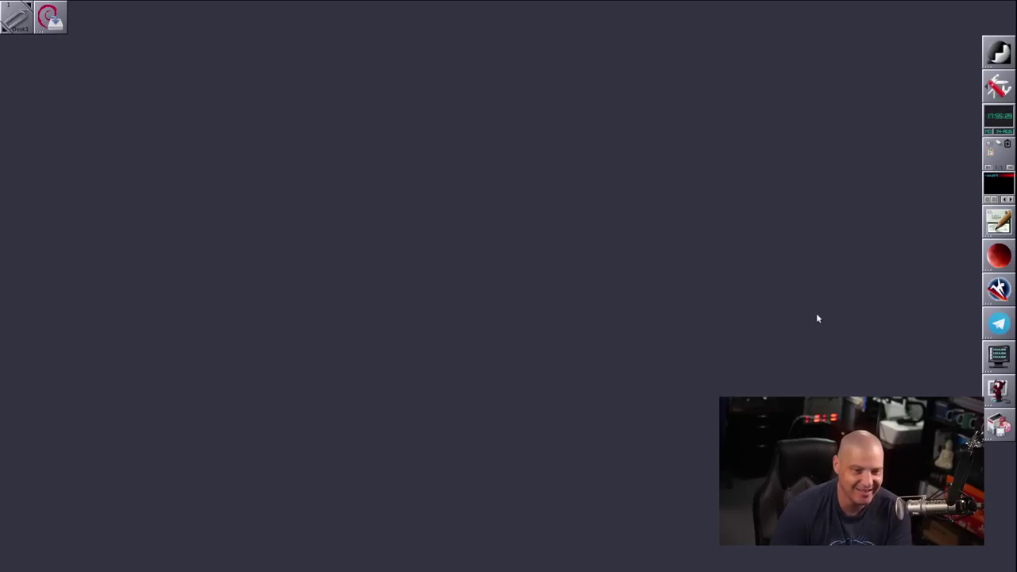
# - Launch Telegram Desktop from the dock, view its welcome window and close it
pyautogui.doubleClick(988, 334)
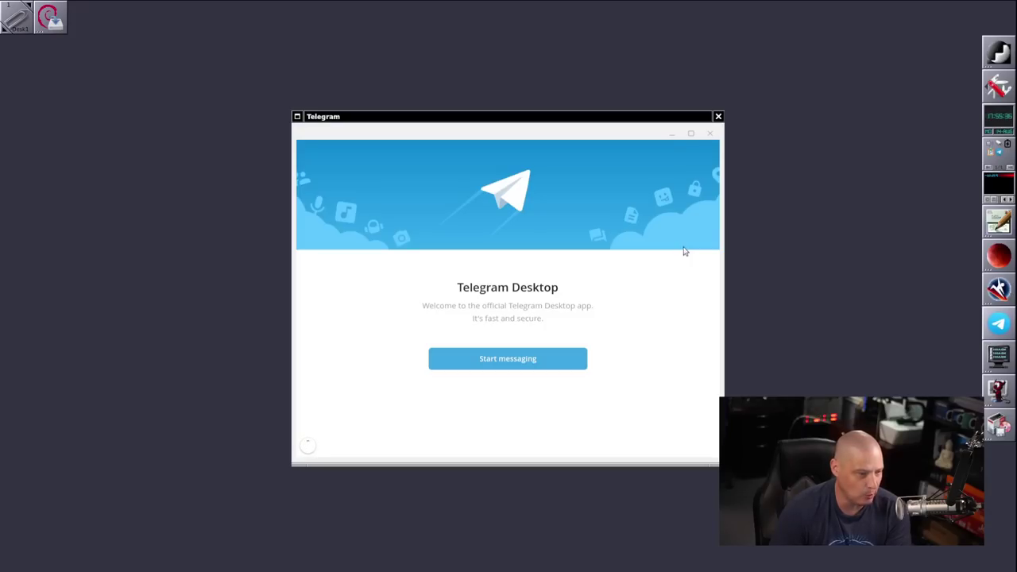
pyautogui.click(718, 117)
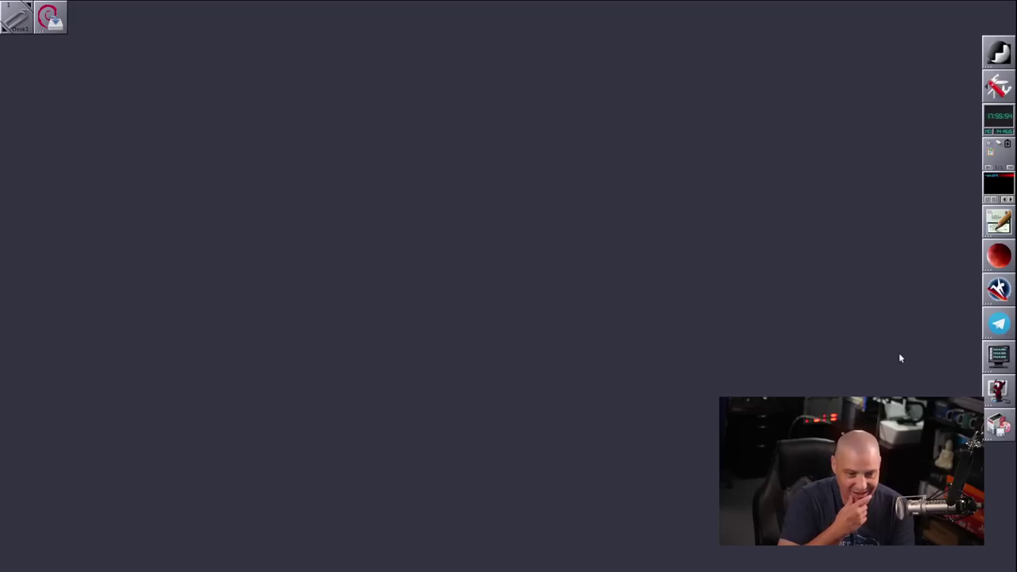
# - Open the user terminal from the dock, enlarge its window and text, and reposition it to fit the screen
pyautogui.click(998, 355)
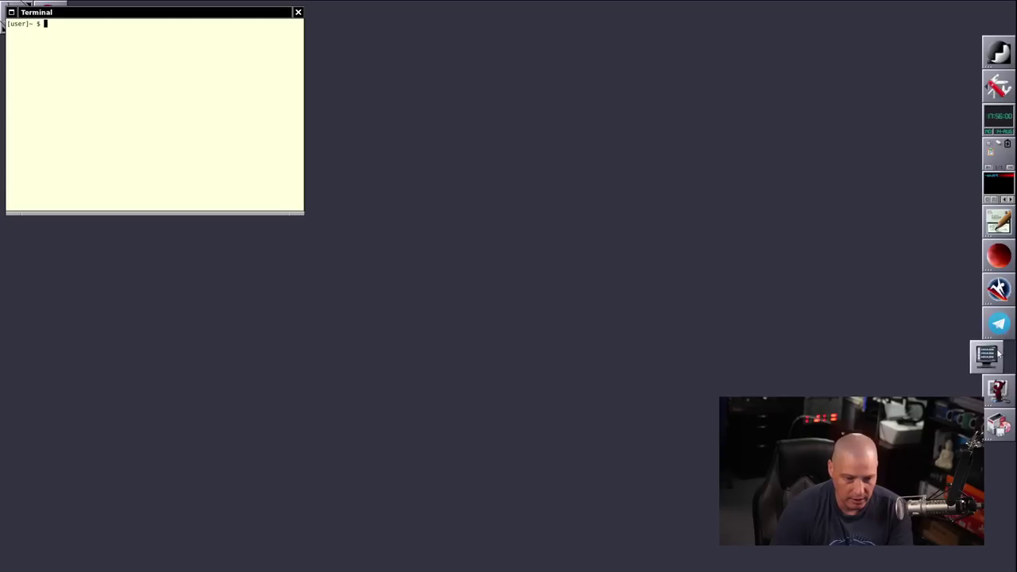
pyautogui.moveTo(227, 14); pyautogui.dragTo(571, 115)
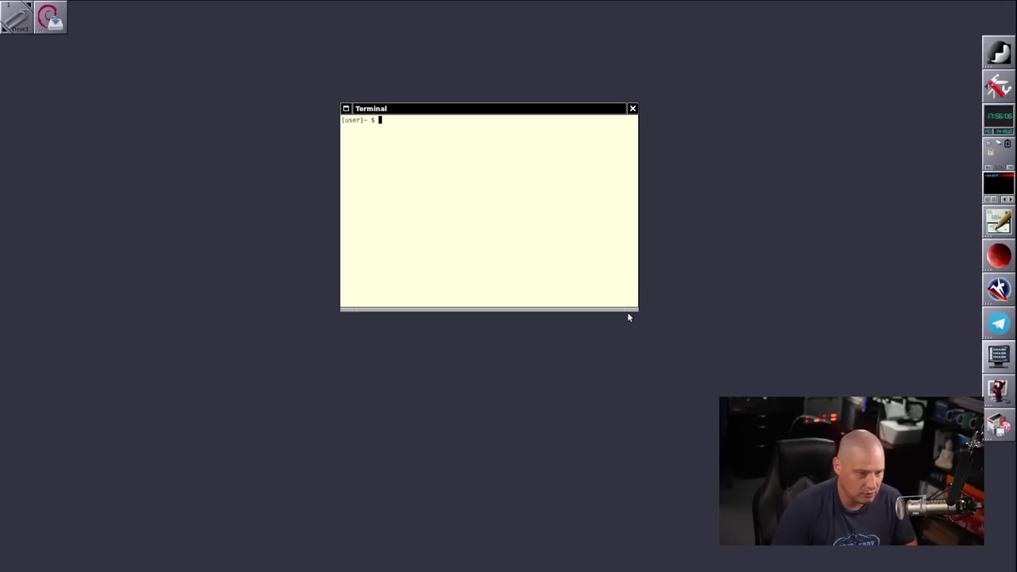
pyautogui.moveTo(637, 313); pyautogui.dragTo(846, 463)
pyautogui.moveTo(609, 112); pyautogui.dragTo(487, 72)
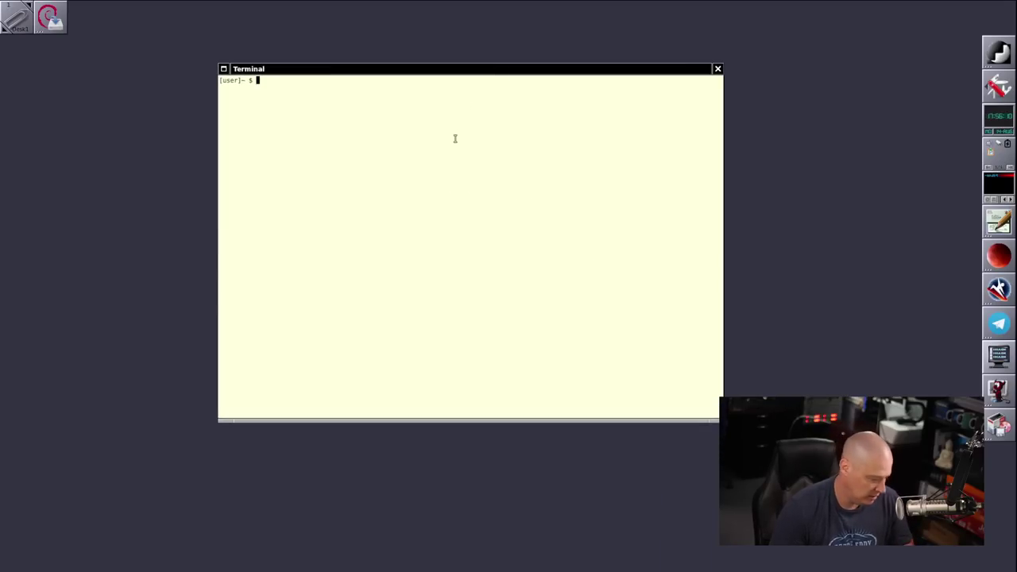
pyautogui.hotkey('ctrl', '+')
pyautogui.hotkey('ctrl', '+')
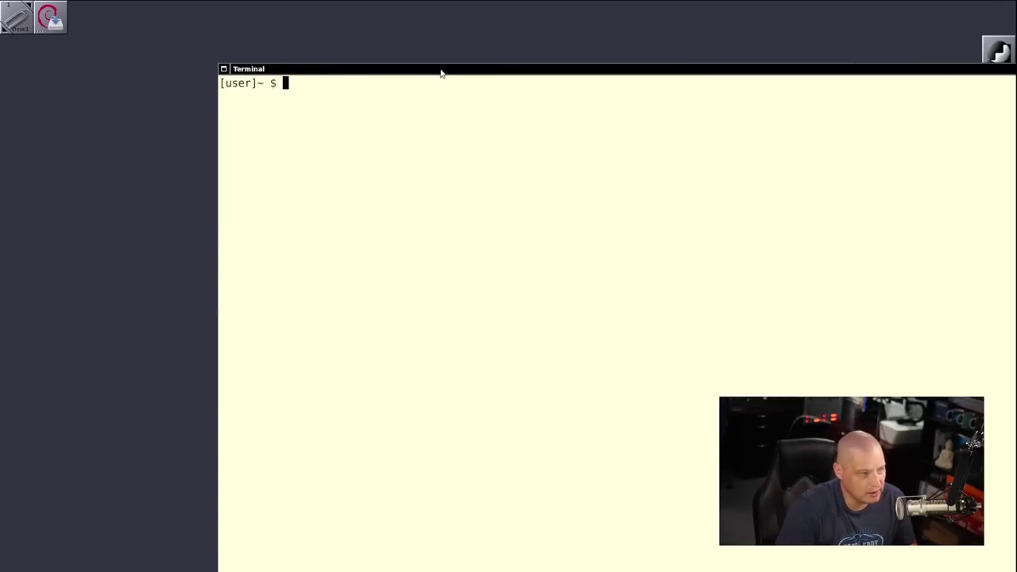
pyautogui.moveTo(426, 71); pyautogui.dragTo(314, 32)
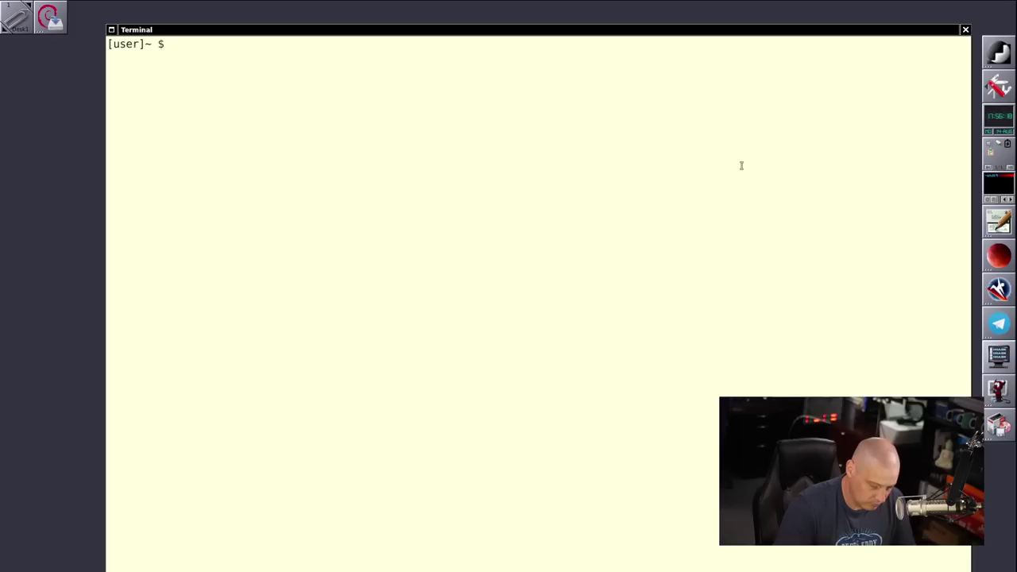
# - Run xprop on the terminal's own window and highlight the MateTerminal value in its WM_CLASS property
pyautogui.write('xprop')
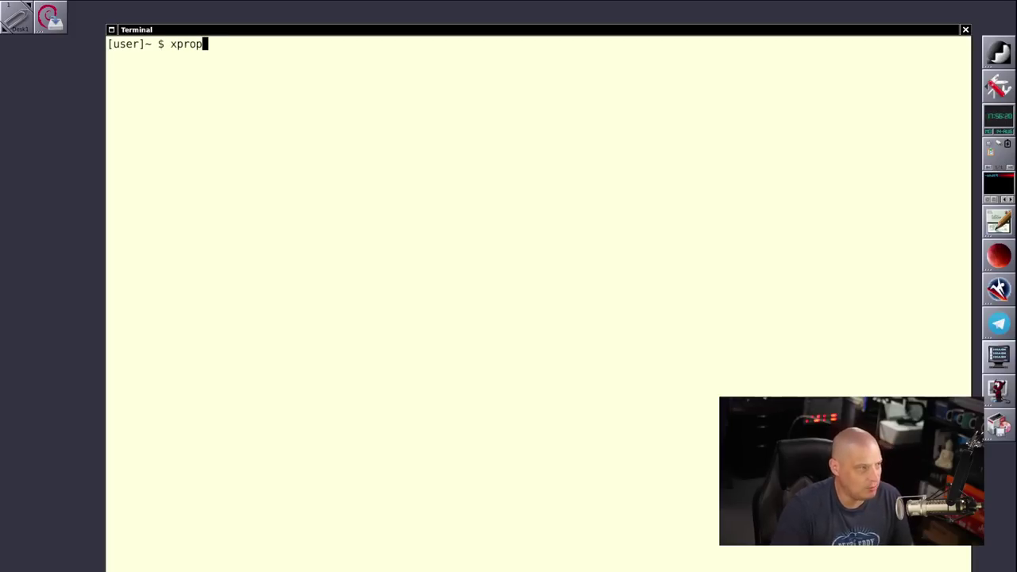
pyautogui.press('Return')
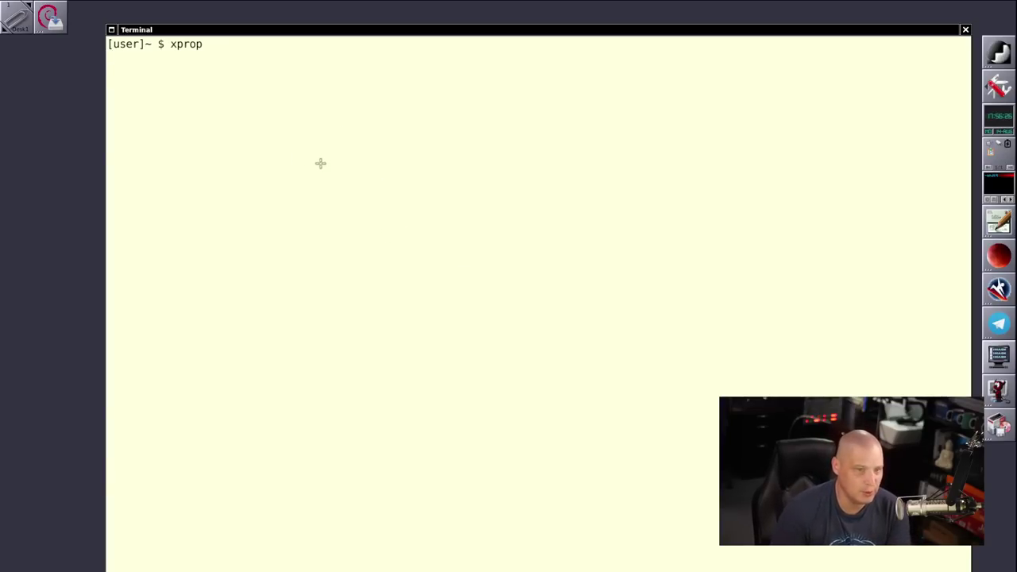
pyautogui.click(358, 175)
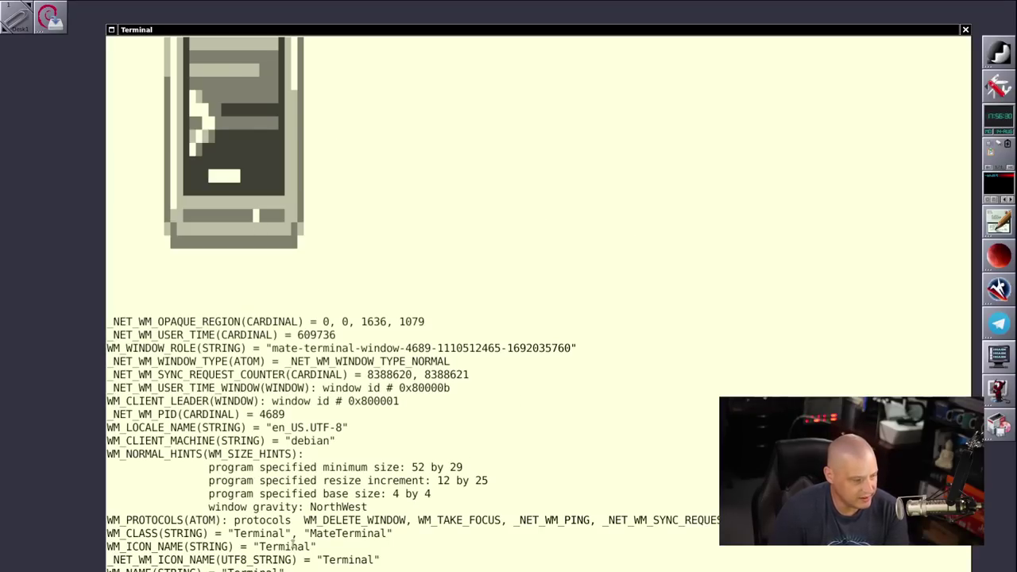
pyautogui.moveTo(387, 533); pyautogui.dragTo(310, 534)
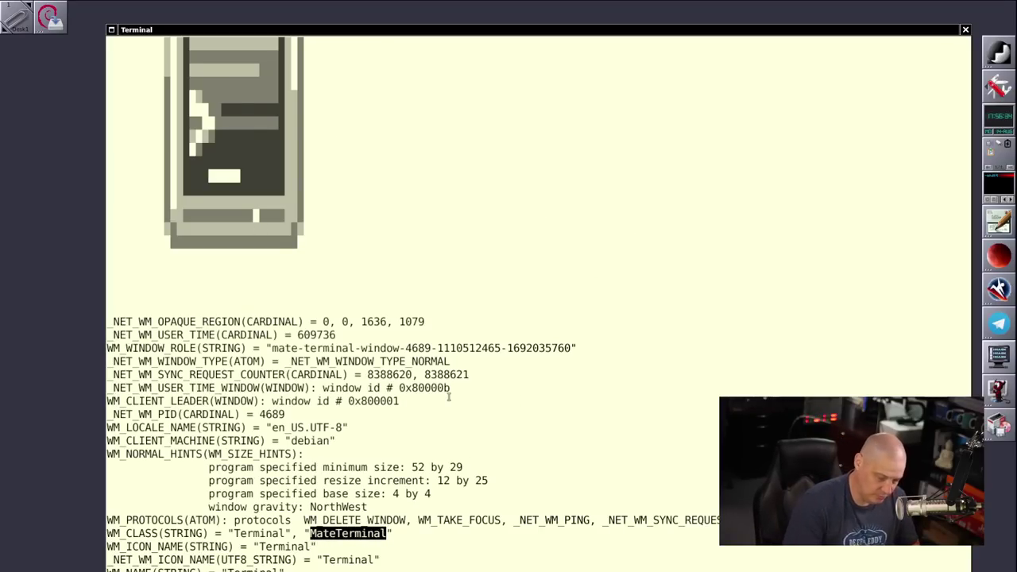
# - Reset the terminal's text zoom to its normal size and close the terminal
pyautogui.hotkey('ctrl', '0')
pyautogui.write('ex')
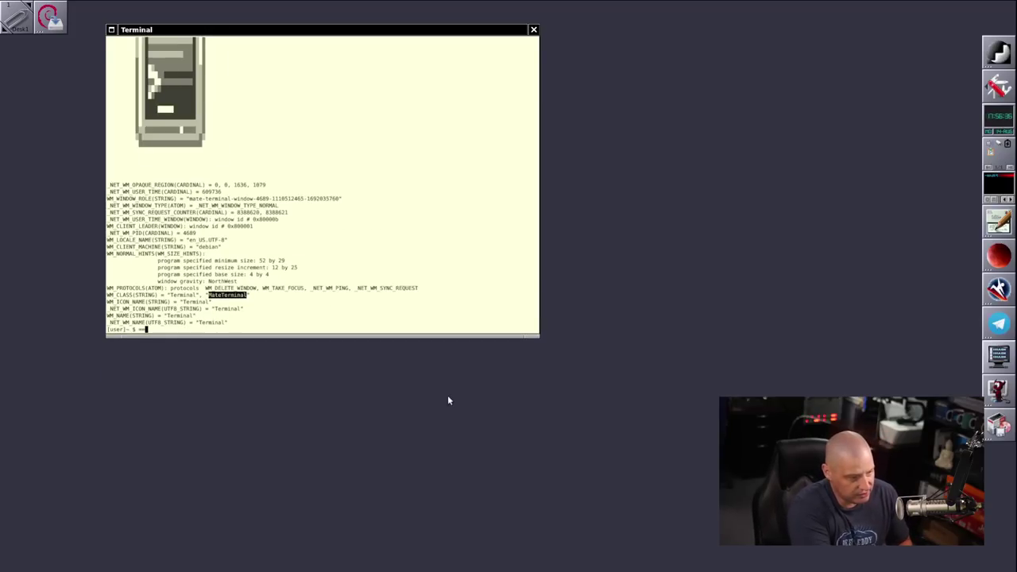
pyautogui.click(531, 29)
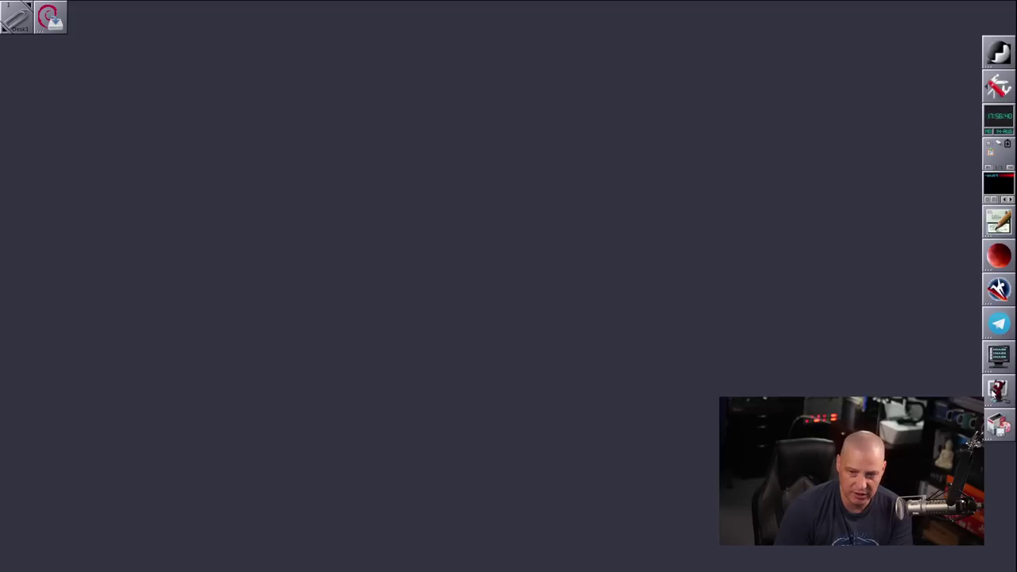
# - Open the root System administration terminal from the dock, look at it and close it
pyautogui.click(999, 391)
pyautogui.moveTo(249, 15); pyautogui.dragTo(481, 107)
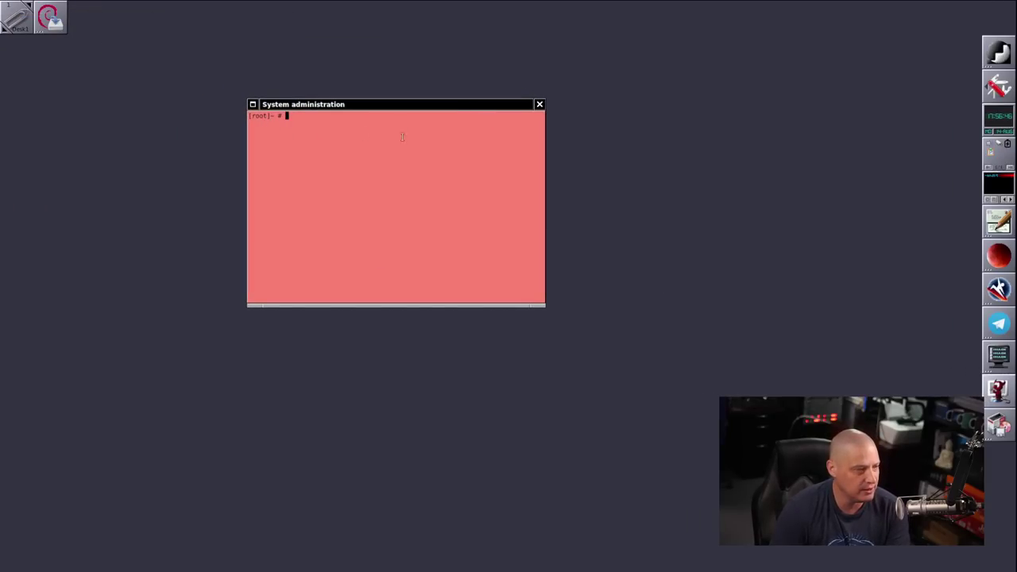
pyautogui.click(539, 104)
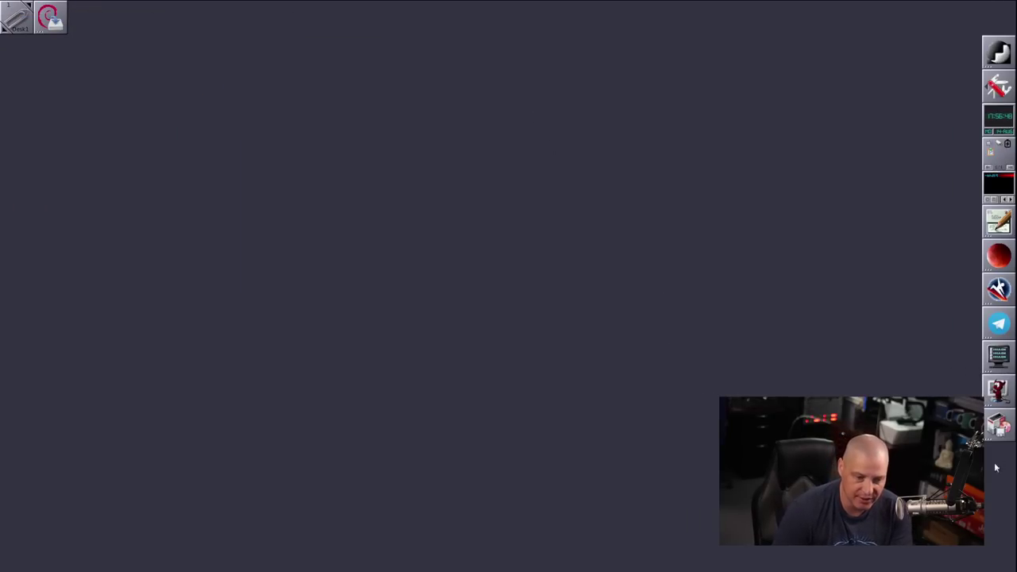
# - Launch Synaptic Package Manager from its dock launcher, dismiss the startup prompt and close the program
pyautogui.click(998, 427)
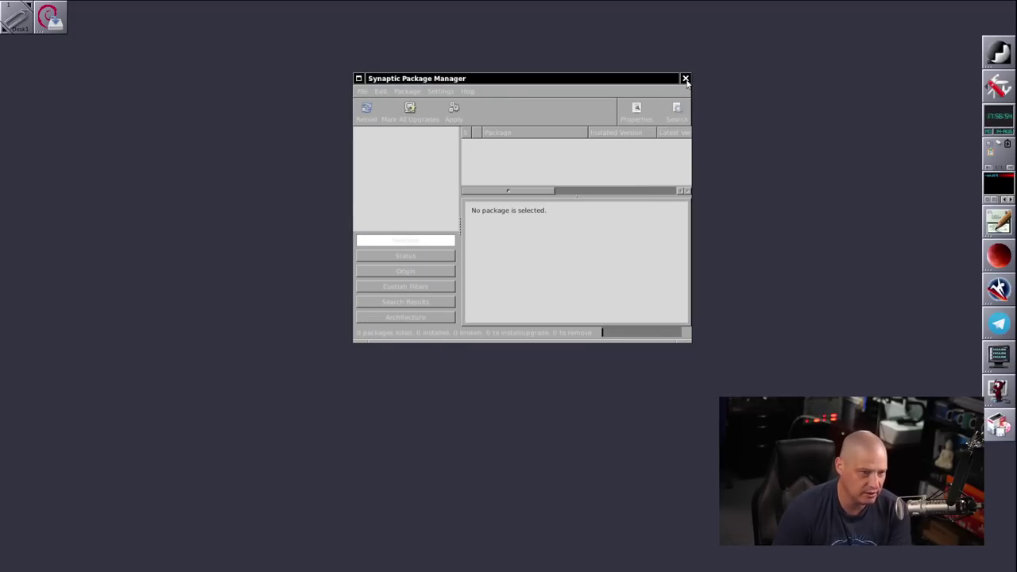
pyautogui.click(648, 59)
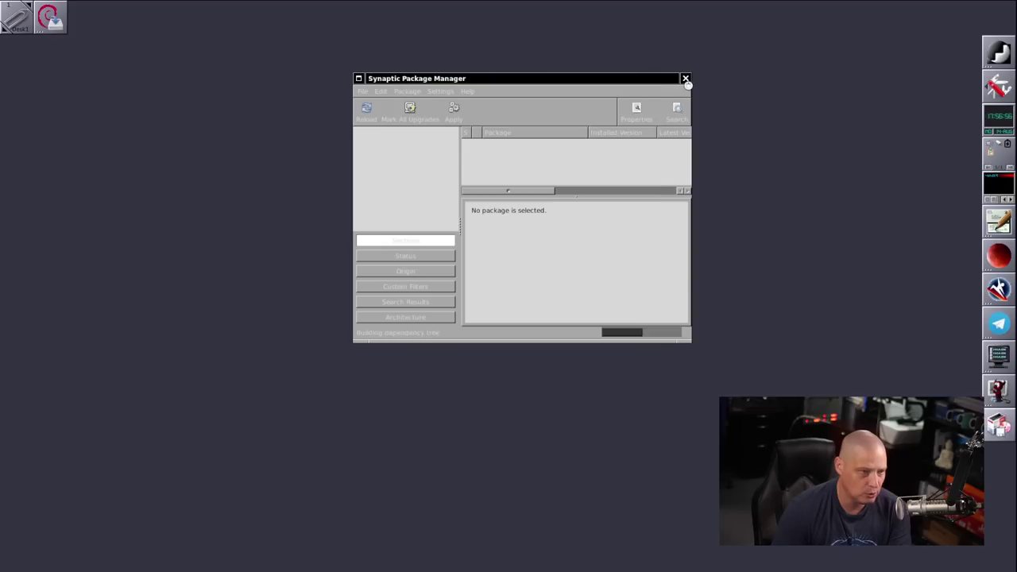
pyautogui.click(685, 78)
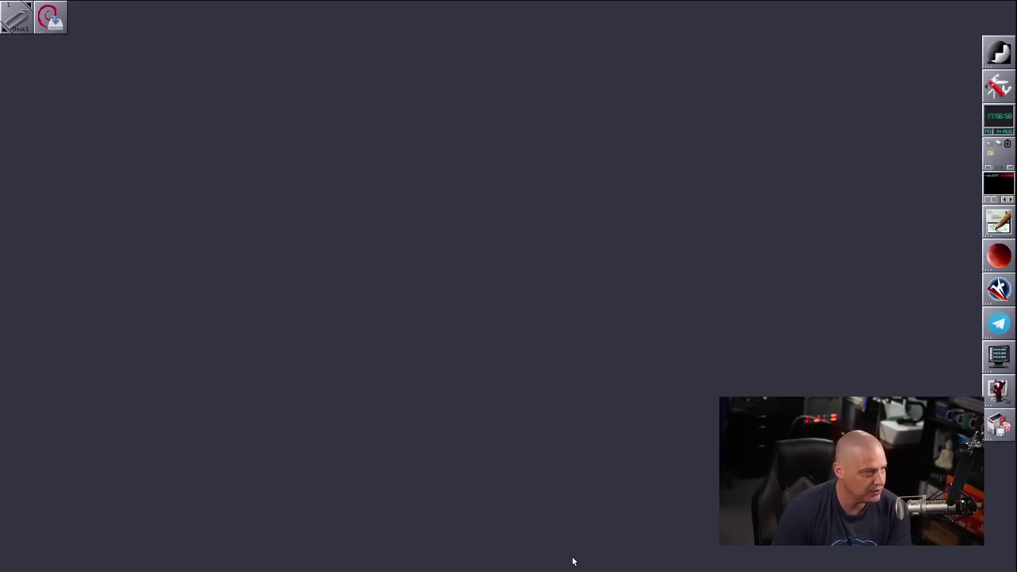
# - Open the Application Finder from the desktop menu, search for "wall" and launch the Desktop preferences entry
pyautogui.rightClick(314, 168)
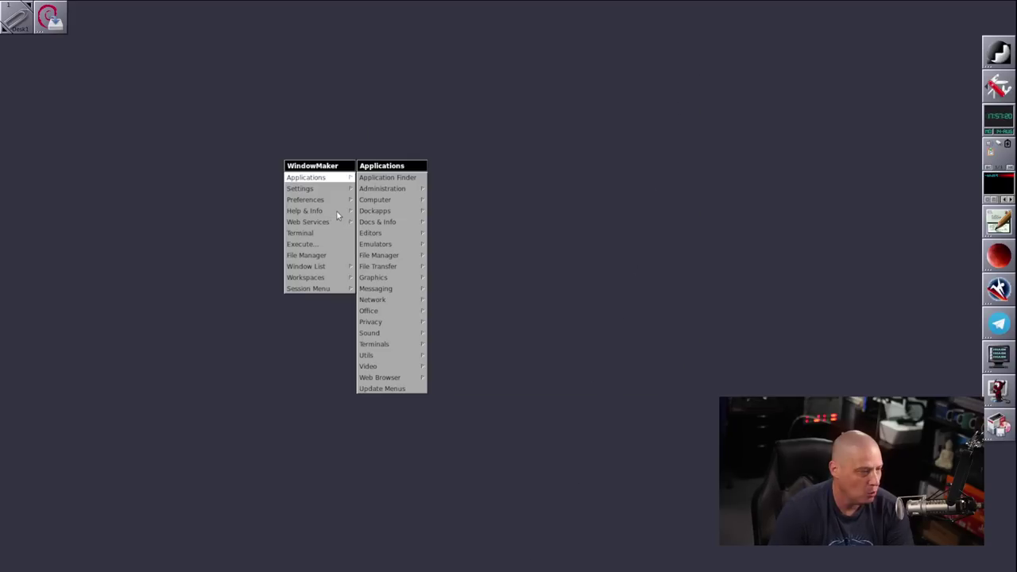
pyautogui.click(405, 178)
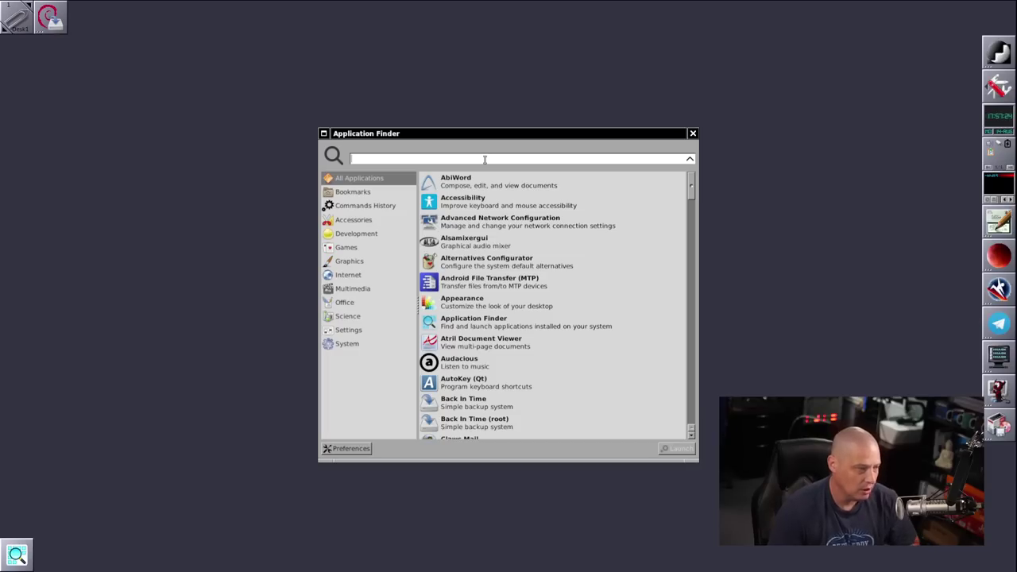
pyautogui.write('wall')
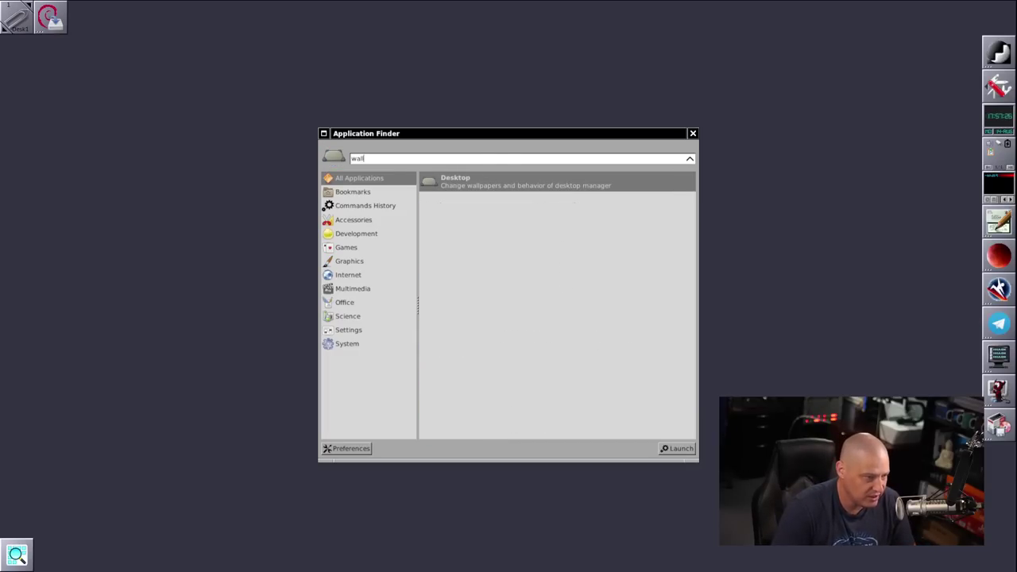
pyautogui.doubleClick(472, 183)
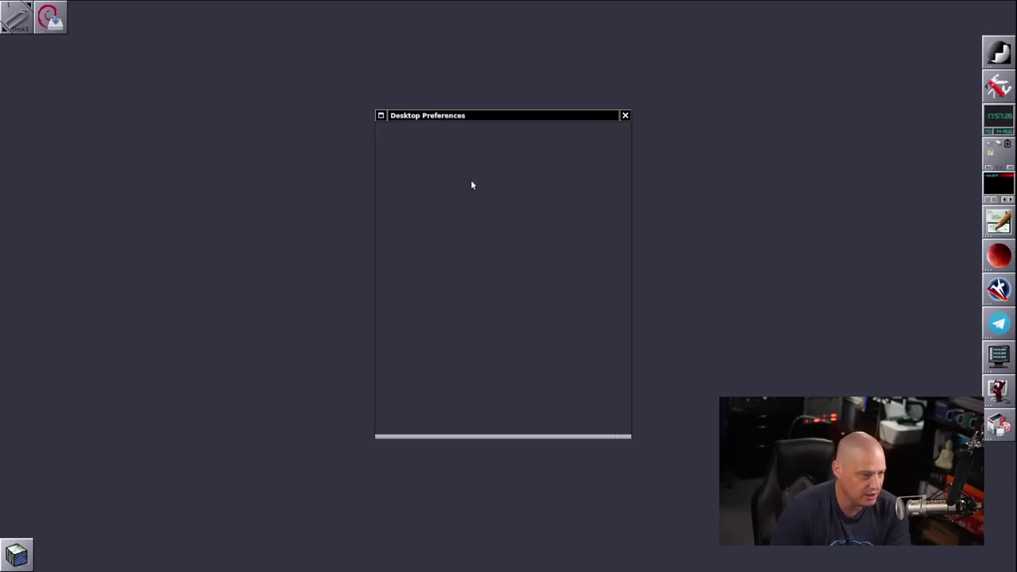
# - Show the Background settings in Desktop Preferences and set the wallpaper mode to "Stretch to fit the screen"
pyautogui.click(438, 126)
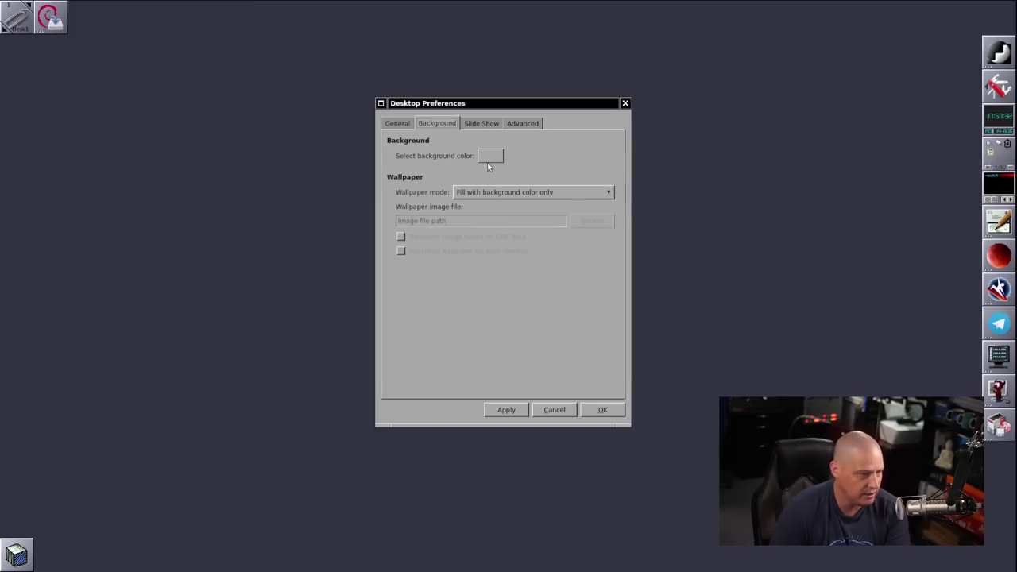
pyautogui.click(513, 194)
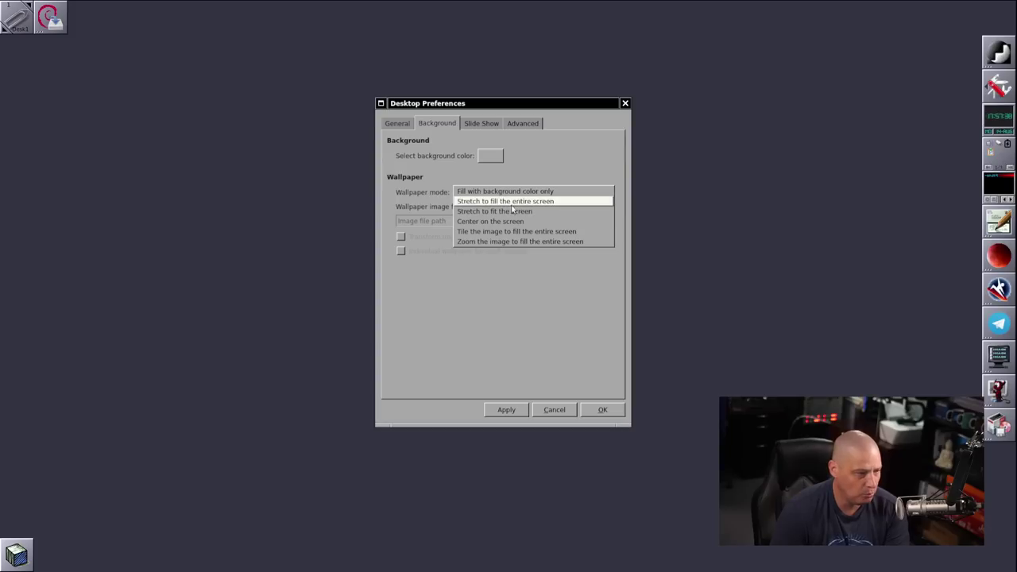
pyautogui.click(563, 209)
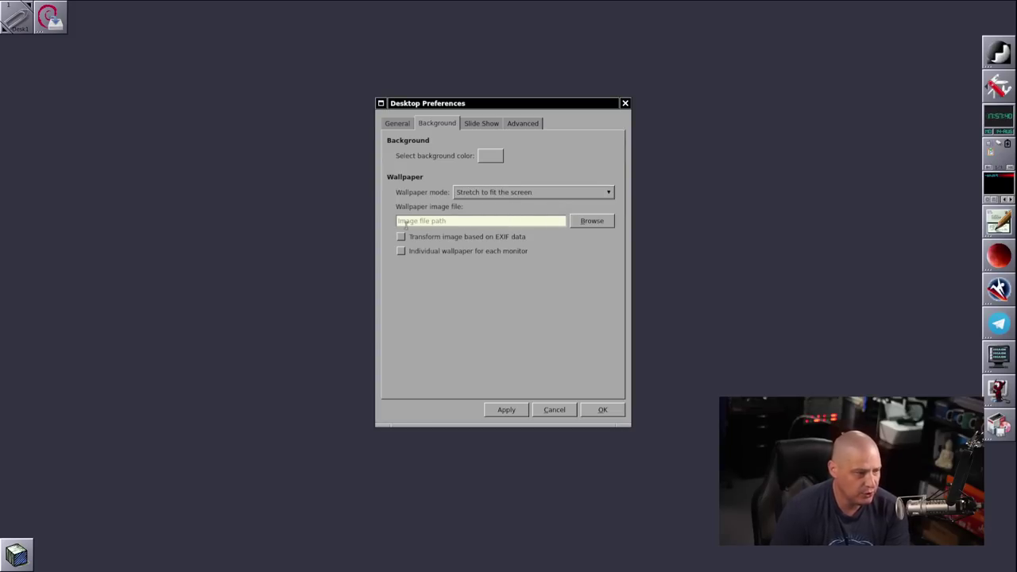
# - Browse for a wallpaper image through the folders in /usr/share, and close Desktop Preferences without choosing a file
pyautogui.click(600, 225)
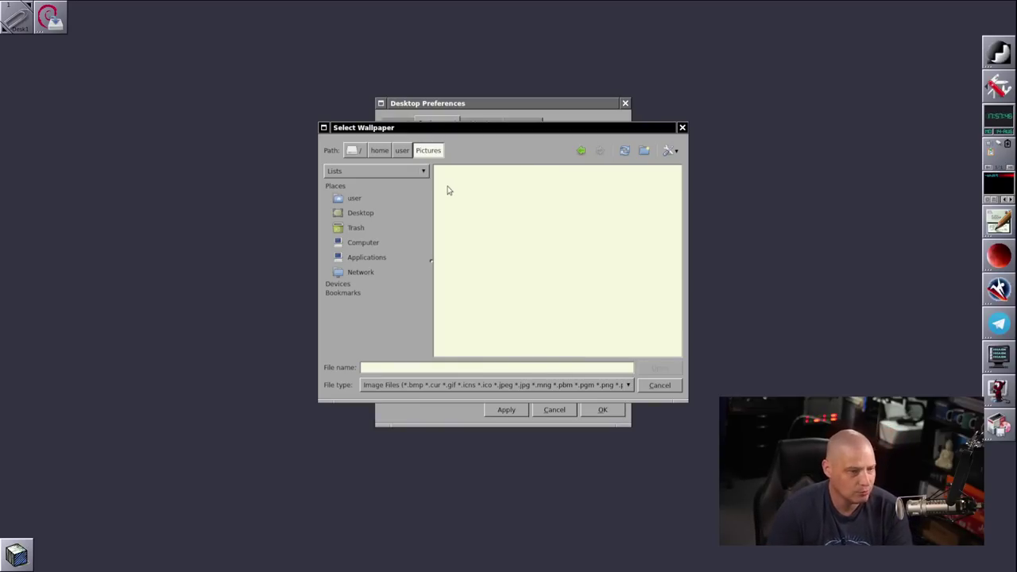
pyautogui.click(355, 150)
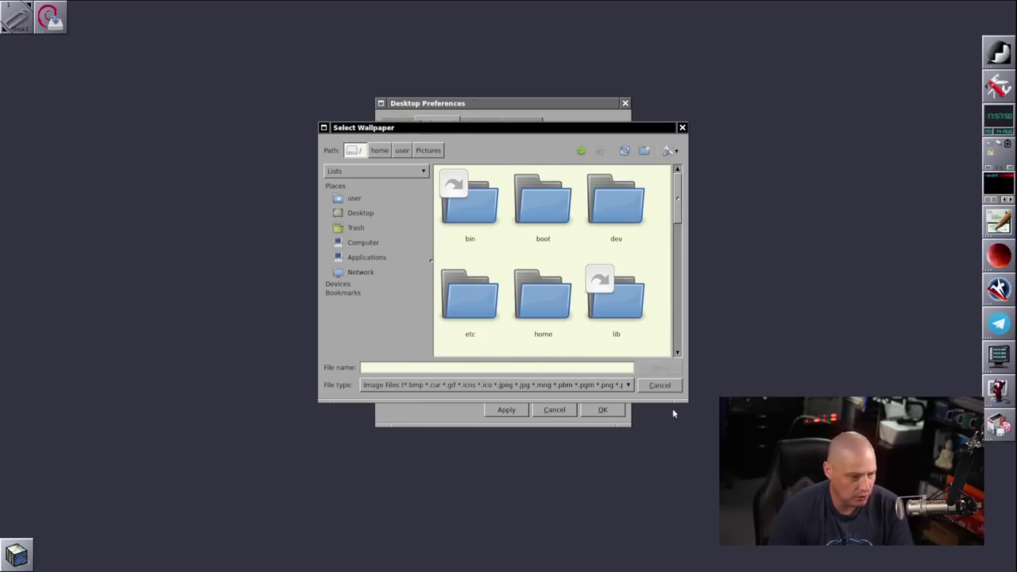
pyautogui.moveTo(681, 406); pyautogui.dragTo(856, 500)
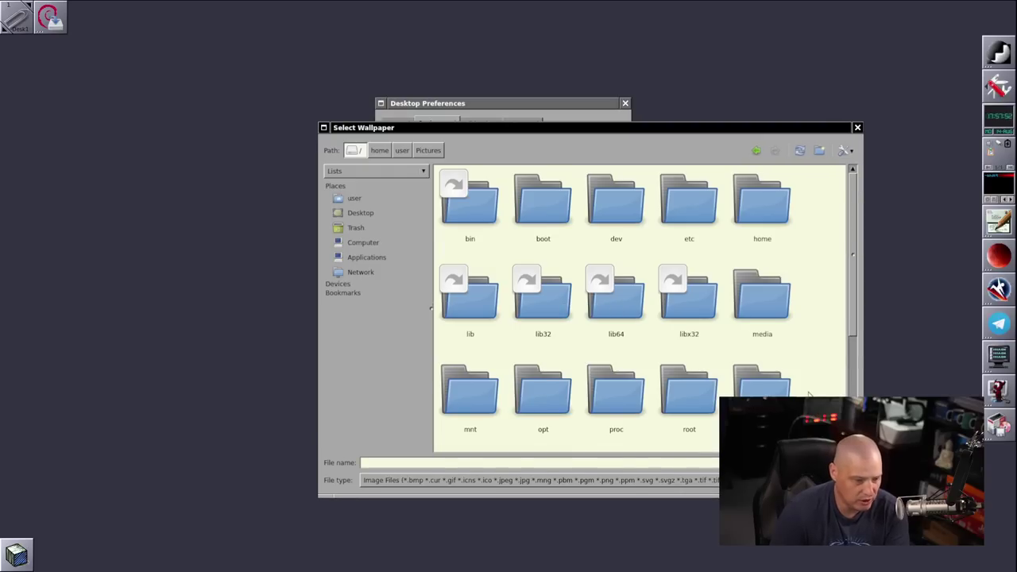
pyautogui.scroll(-5, 809, 395)
pyautogui.doubleClick(770, 315)
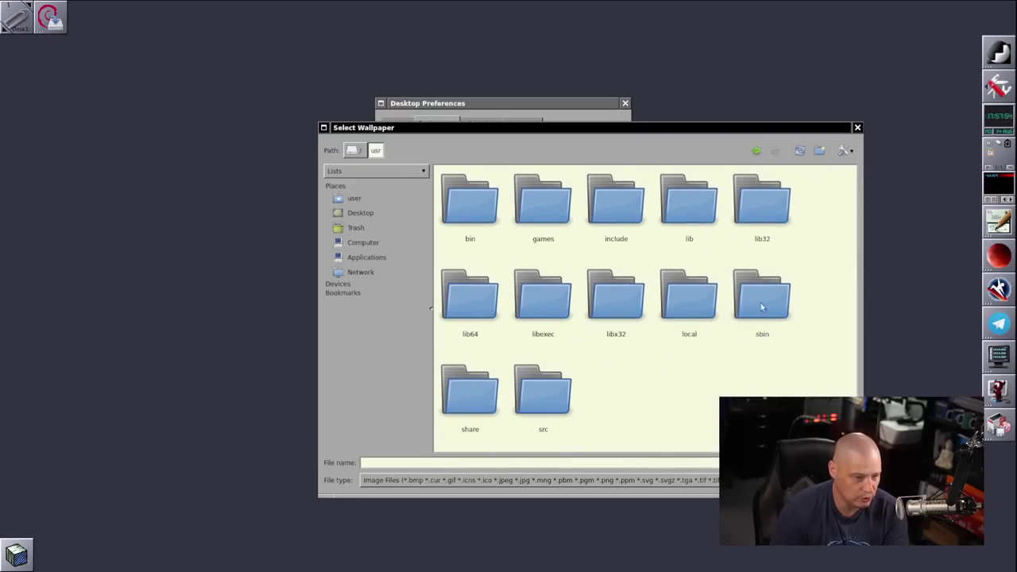
pyautogui.doubleClick(479, 405)
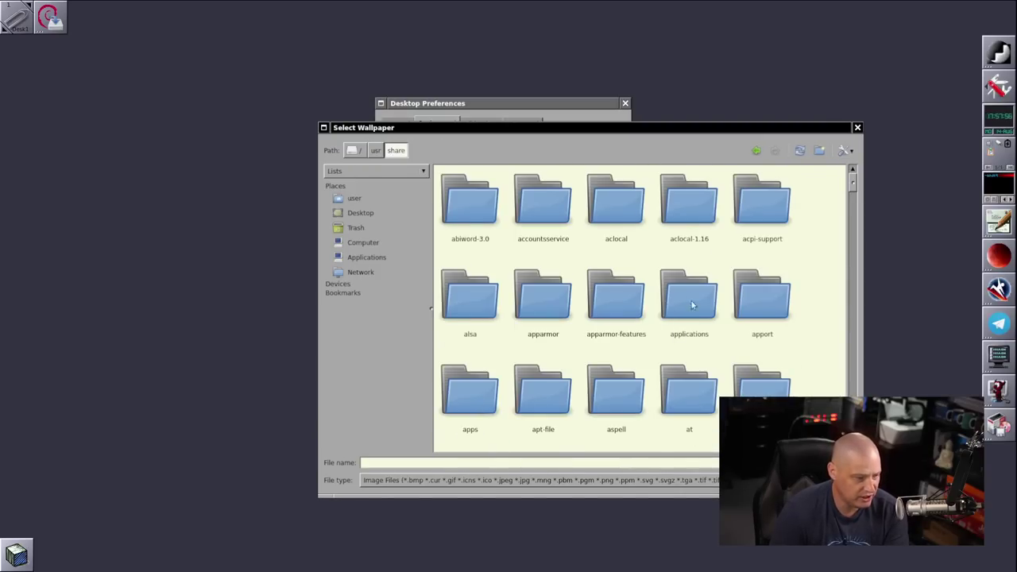
pyautogui.scroll(-5, 692, 294)
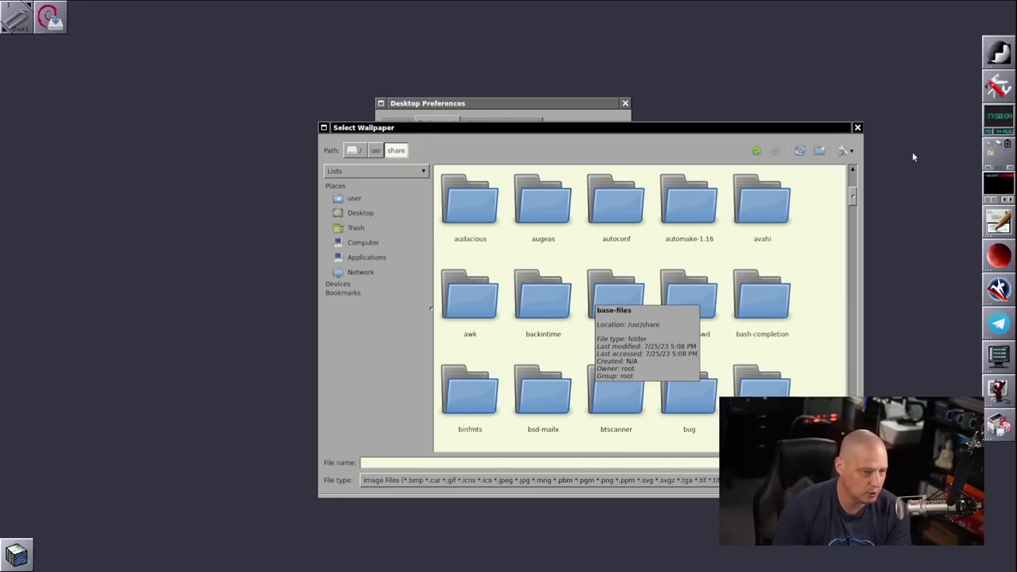
pyautogui.click(857, 129)
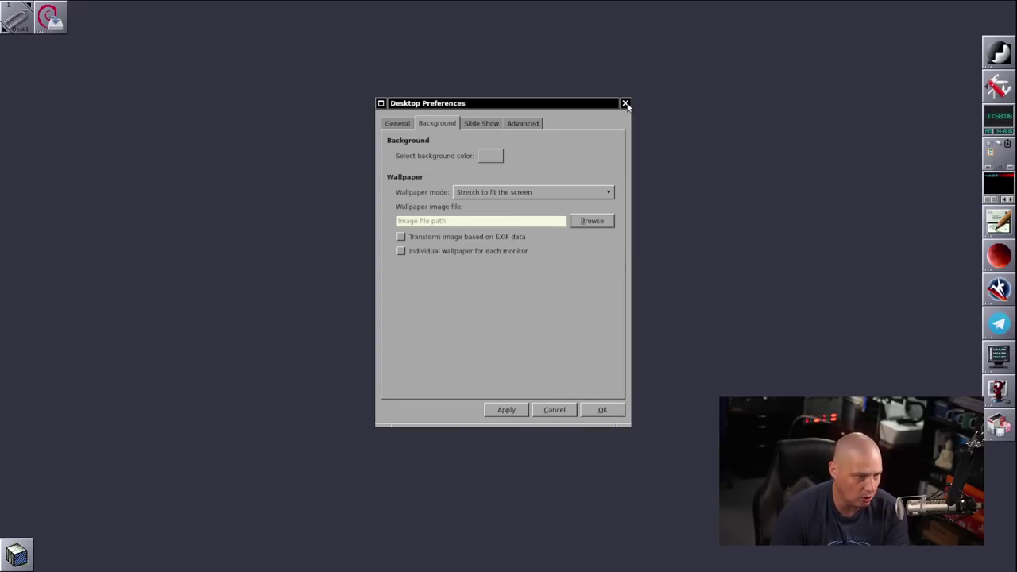
pyautogui.click(626, 105)
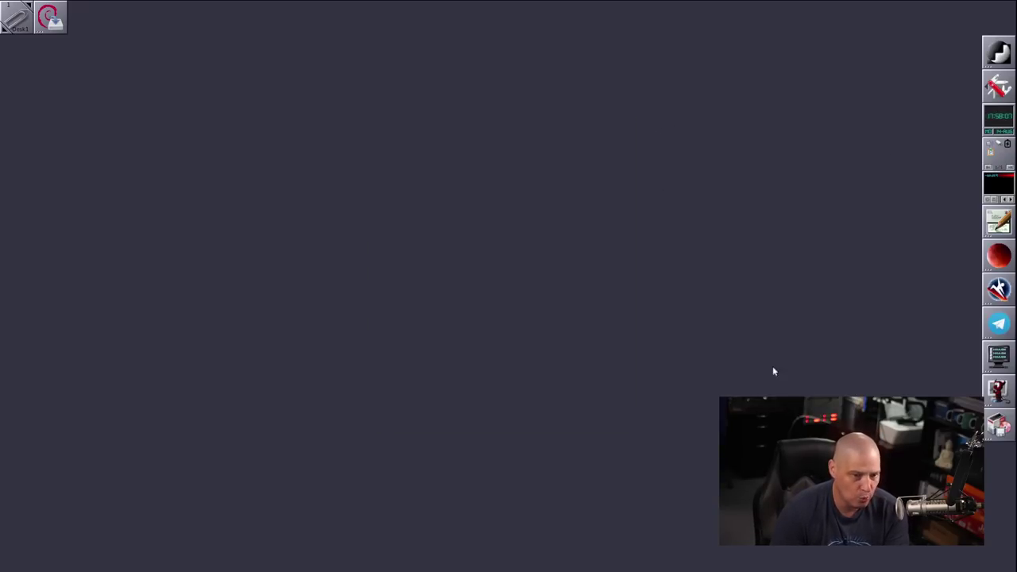
# - Try to install the GNOME wallpapers by running "sudo apt update && sudo apt install gnome-backgrounds" in a new terminal, and close the terminal
pyautogui.click(1000, 363)
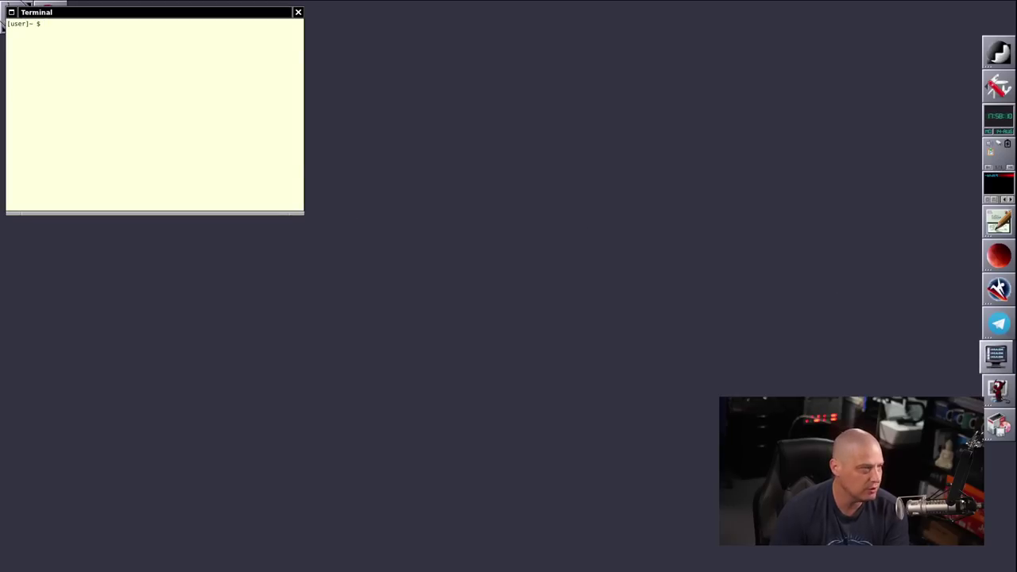
pyautogui.moveTo(81, 16); pyautogui.dragTo(566, 101)
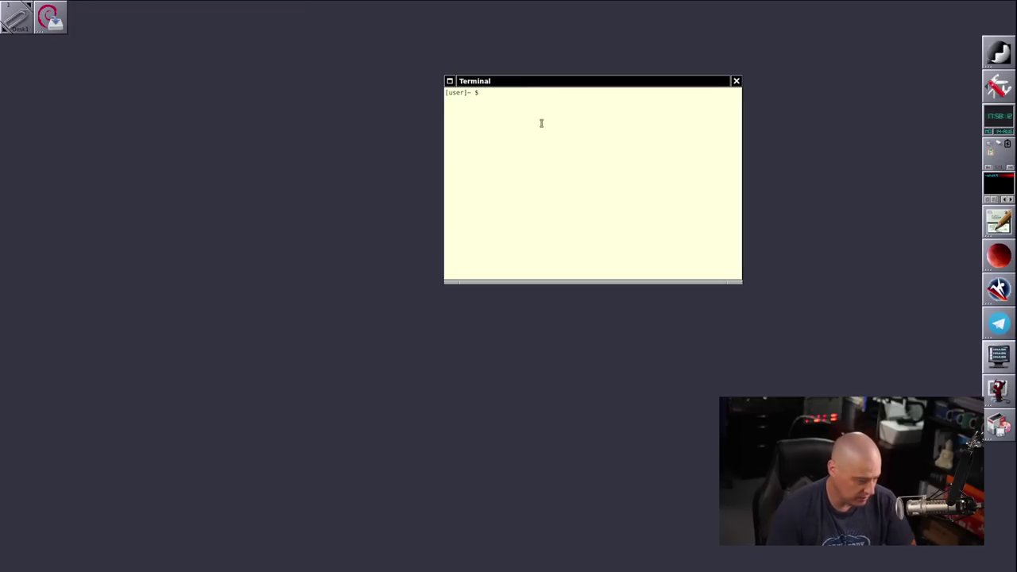
pyautogui.write('sudo apt ')
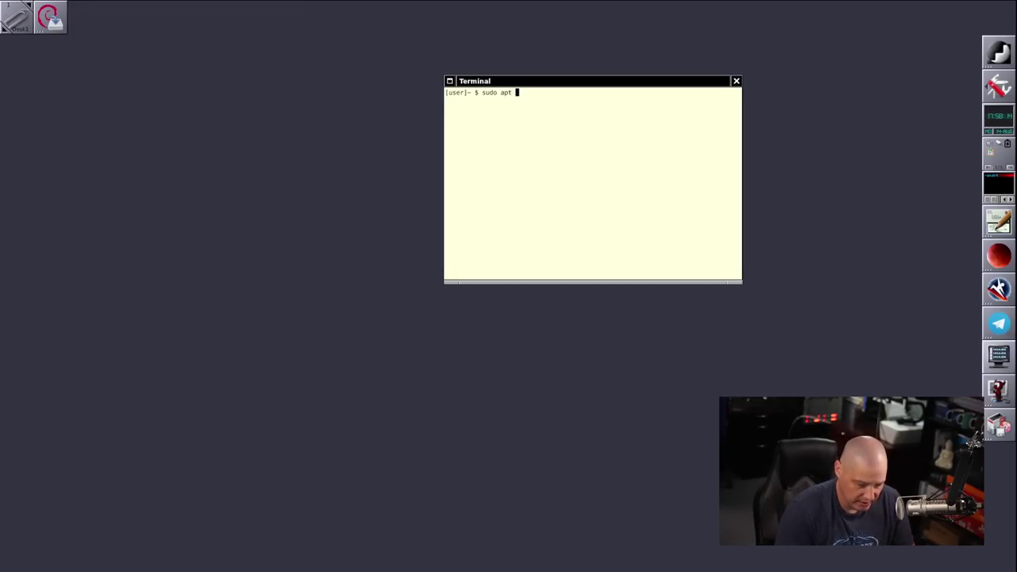
pyautogui.write('update')
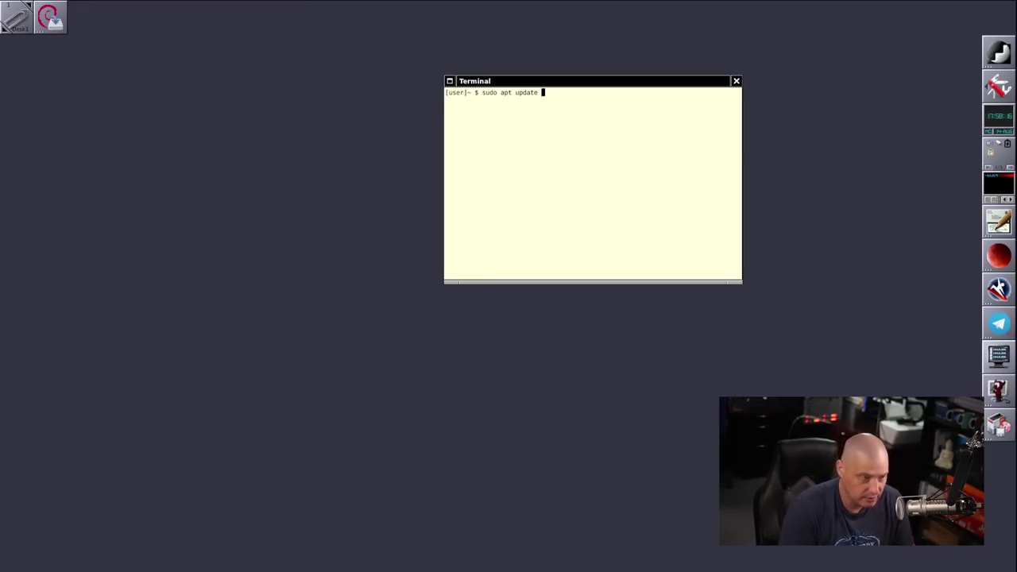
pyautogui.write(' && sudo ap')
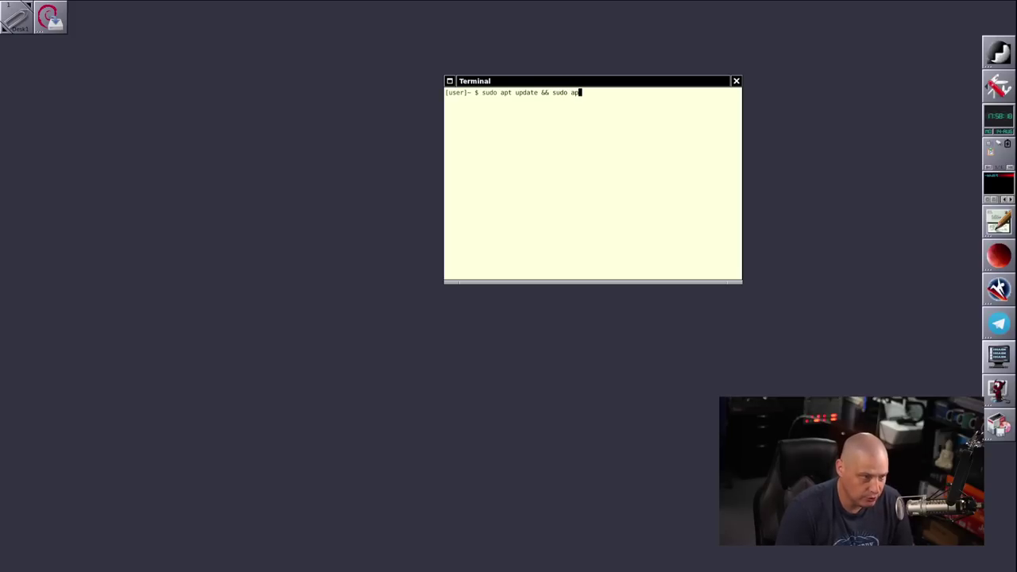
pyautogui.write('t install g')
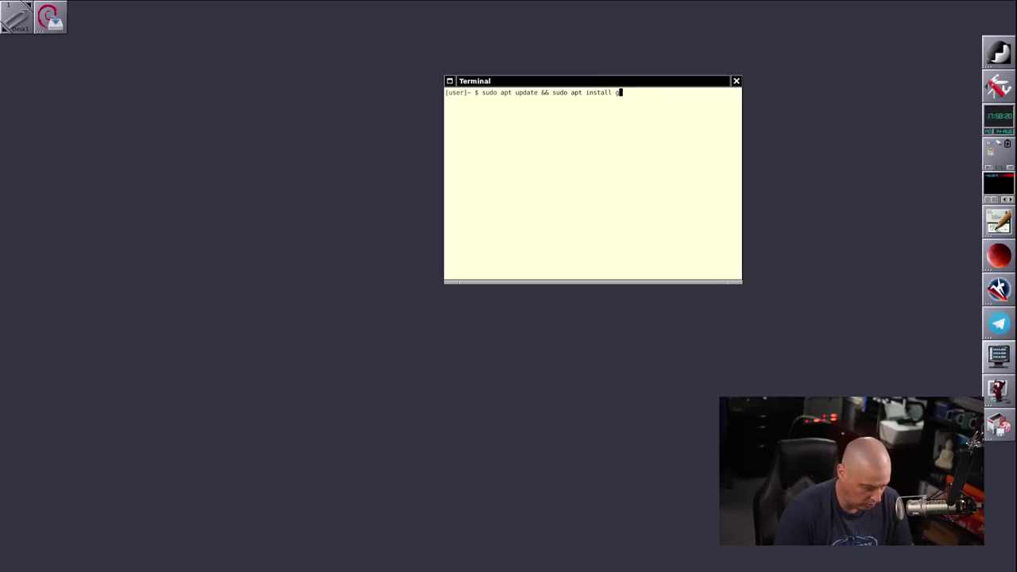
pyautogui.write('nome-backgroun')
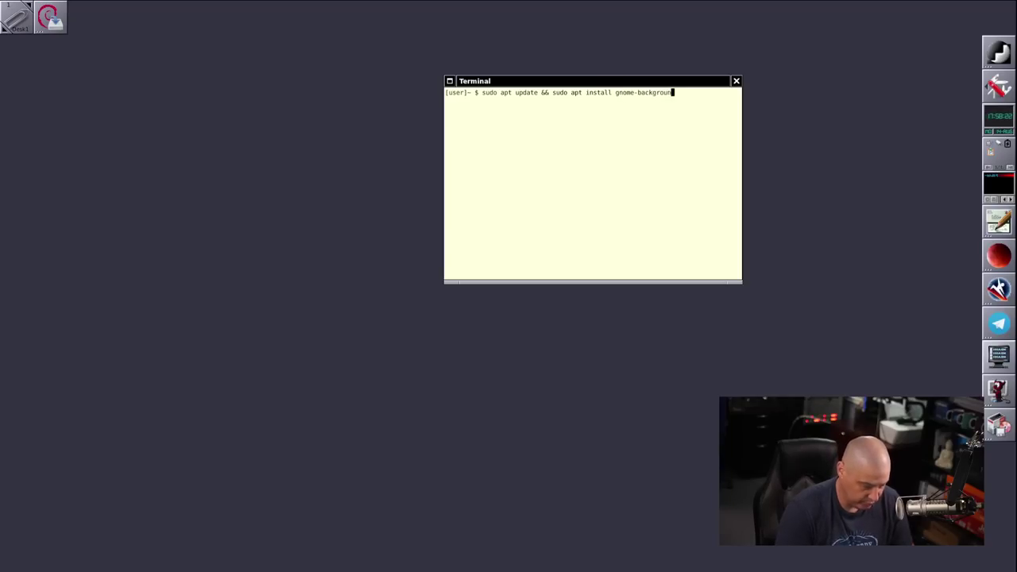
pyautogui.write('ds')
pyautogui.press('Return')
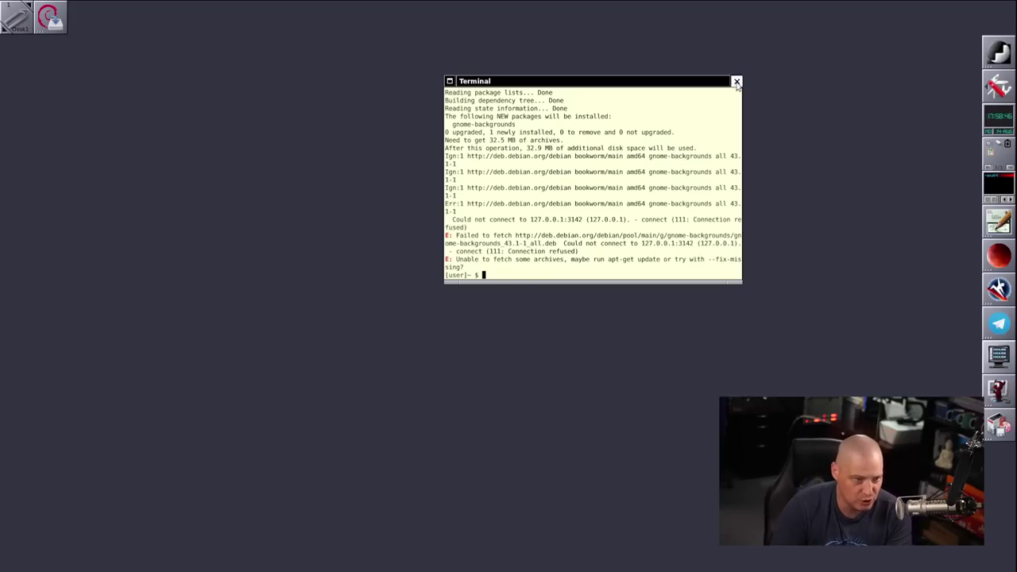
pyautogui.click(737, 82)
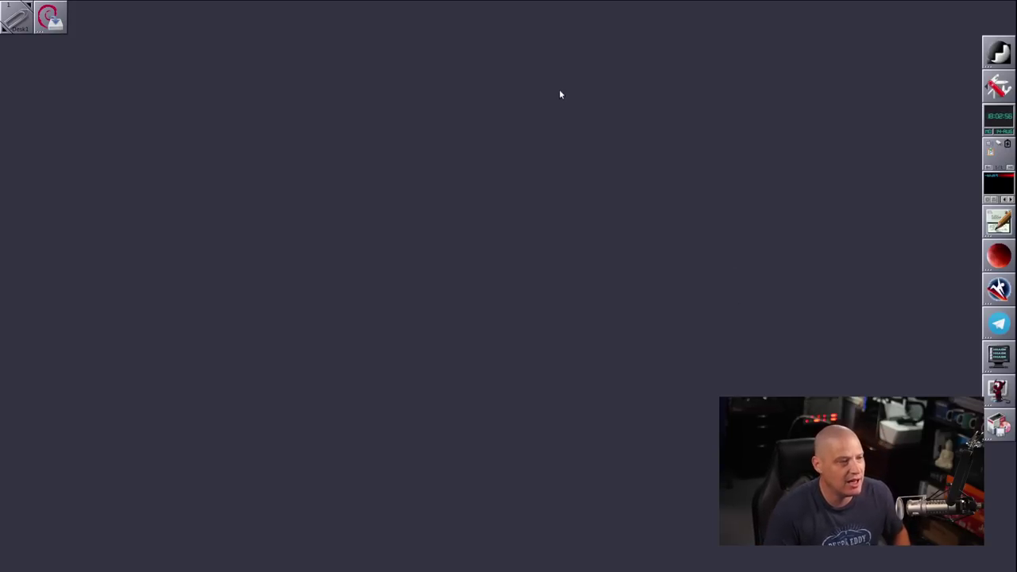
# - Switch to the Window Maker documentation in Brave and open "Chapter 4: Configuring WindowMaker" of the User Guide
pyautogui.moveTo(509, 5)
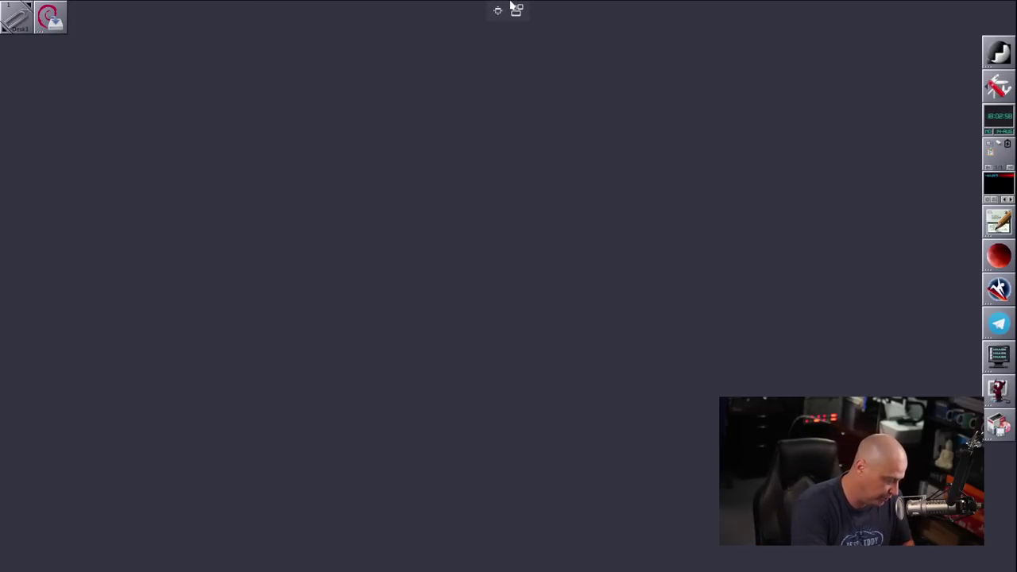
pyautogui.click(512, 6)
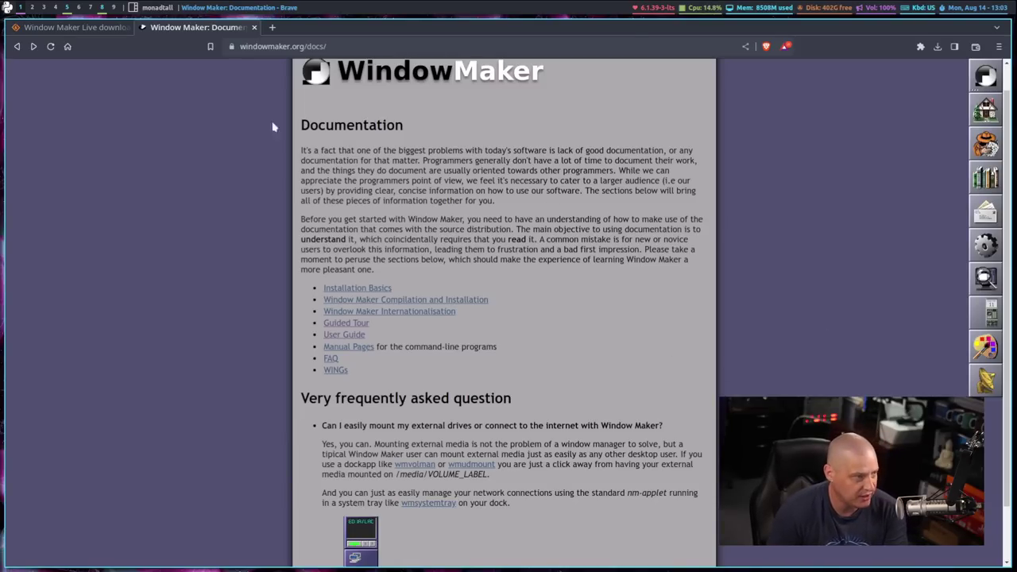
pyautogui.click(346, 335)
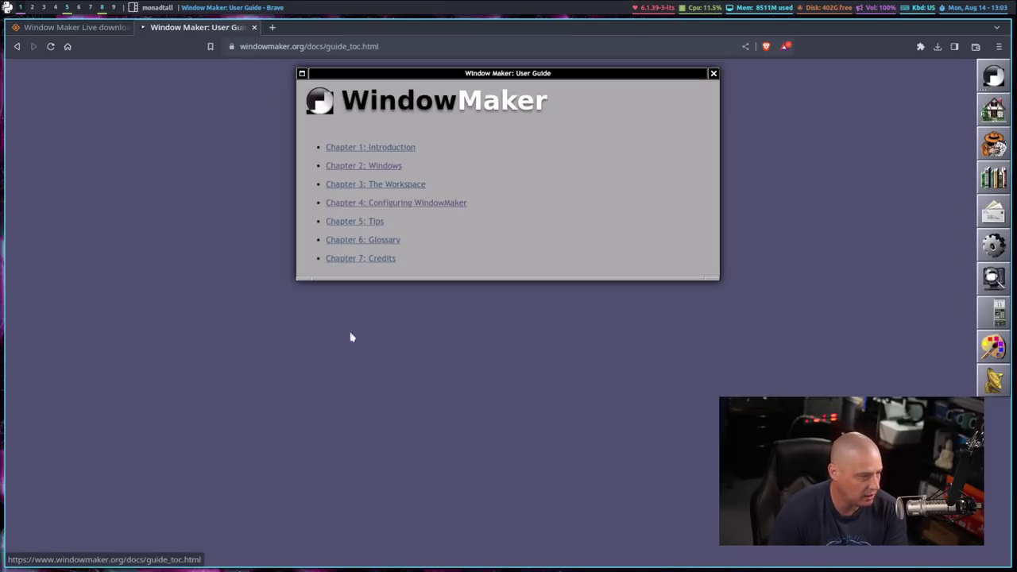
pyautogui.click(380, 207)
# - Skim the chapter's configuration options and textures down to Keyboard Bindings, and return to the main Documentation page
pyautogui.scroll(-15, 744, 306)
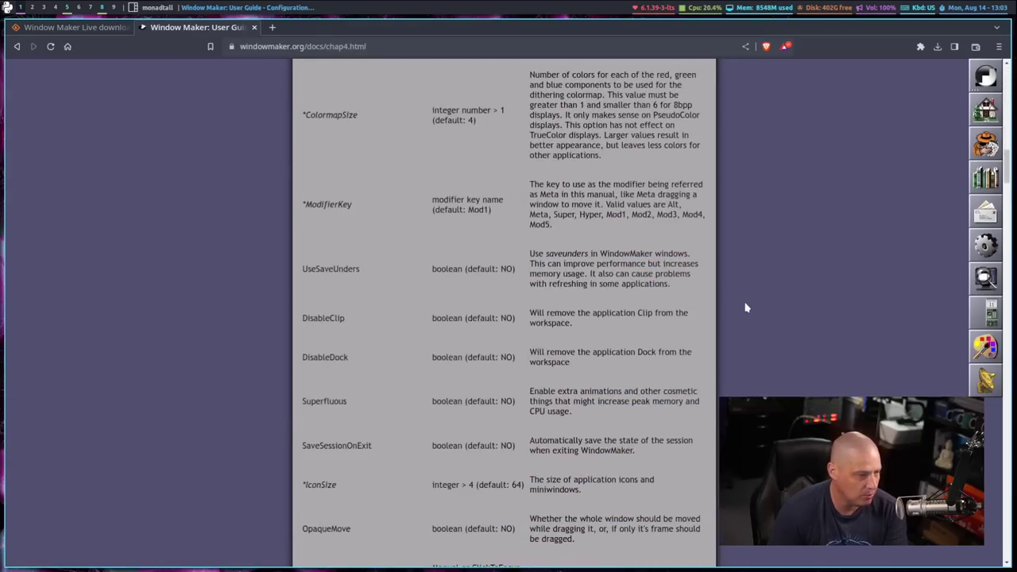
pyautogui.scroll(-20, 745, 308)
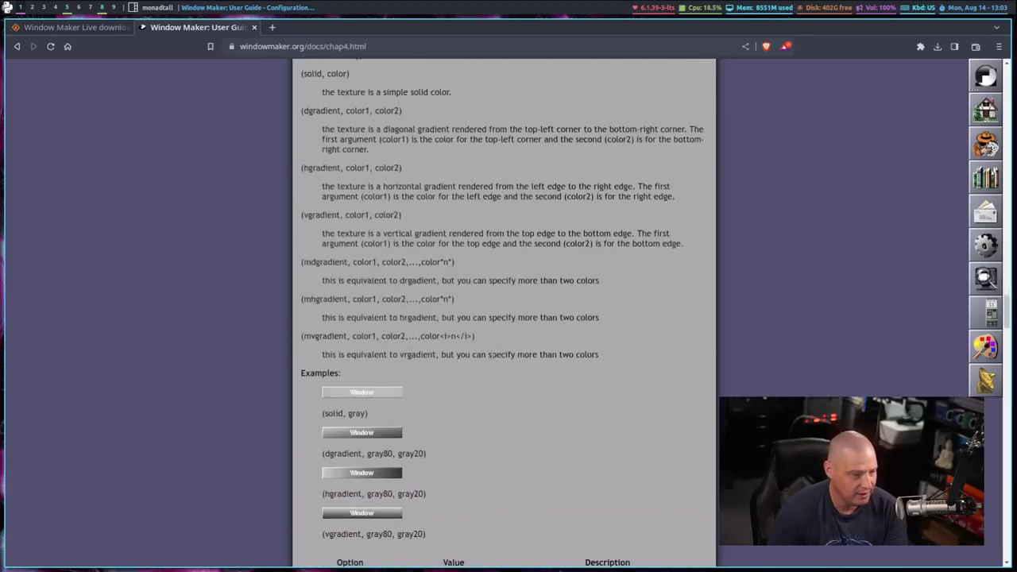
pyautogui.scroll(-20, 490, 355)
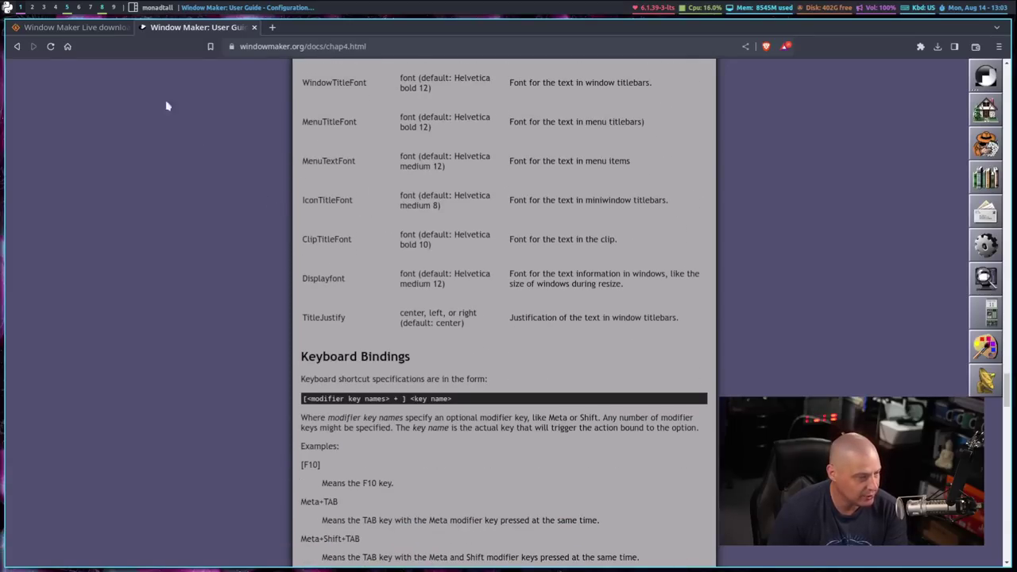
pyautogui.click(17, 46)
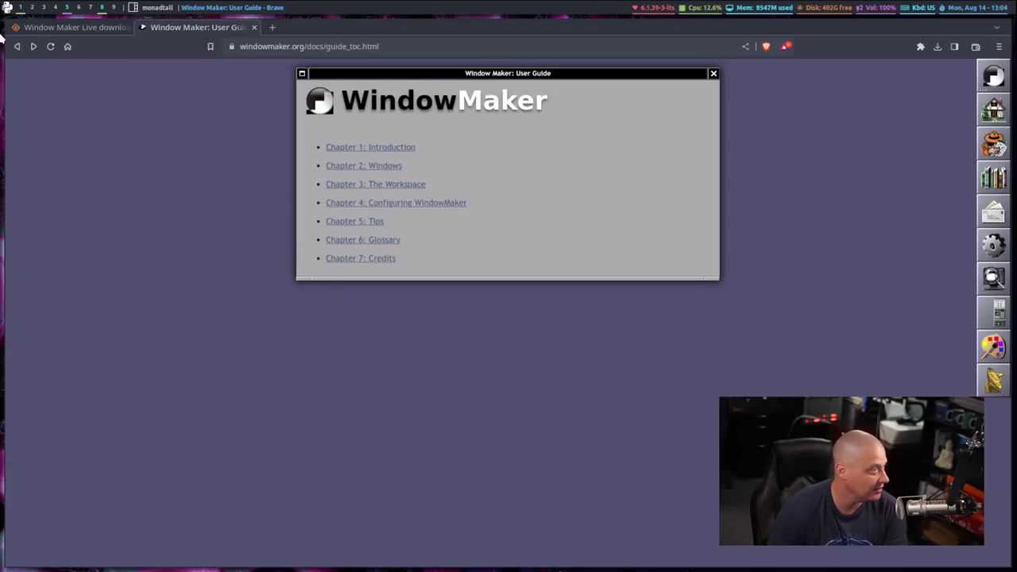
pyautogui.click(16, 47)
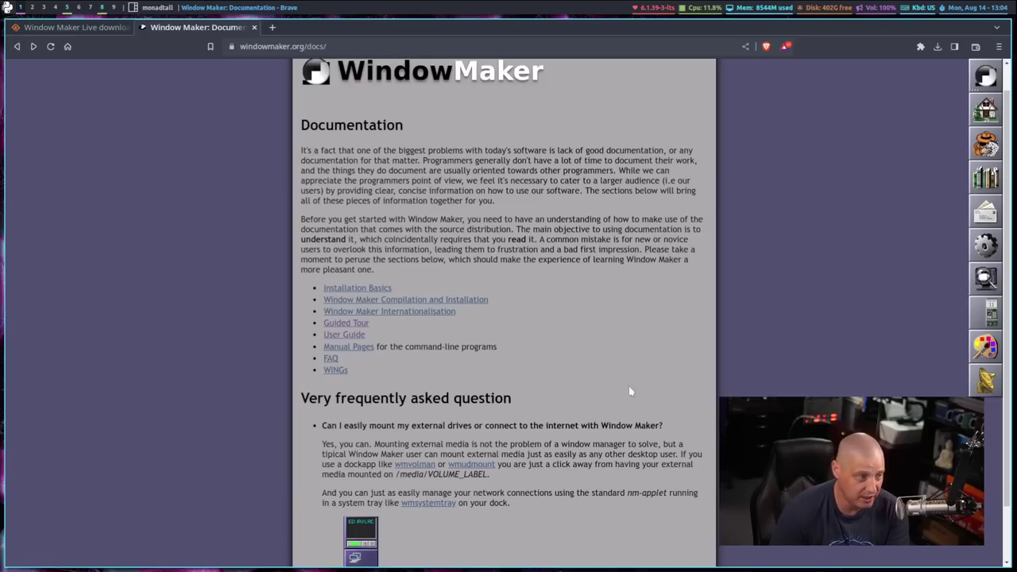